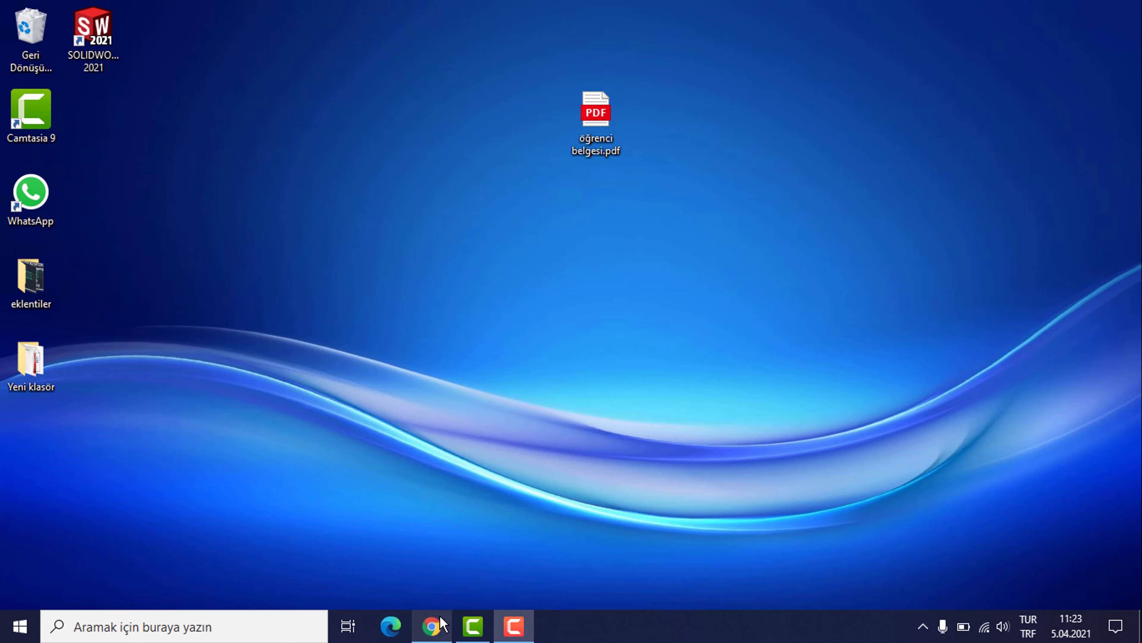
Step: Search Google in Chrome for 'autodesk student' using the suggested query
left_click(432, 625)
type("a")
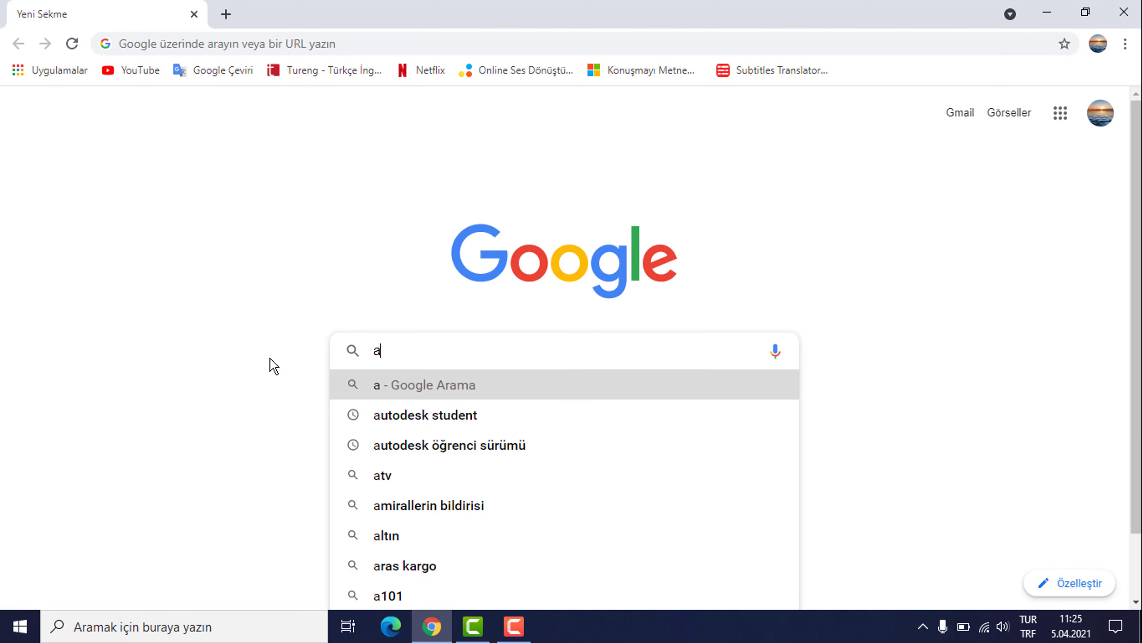
key("Down")
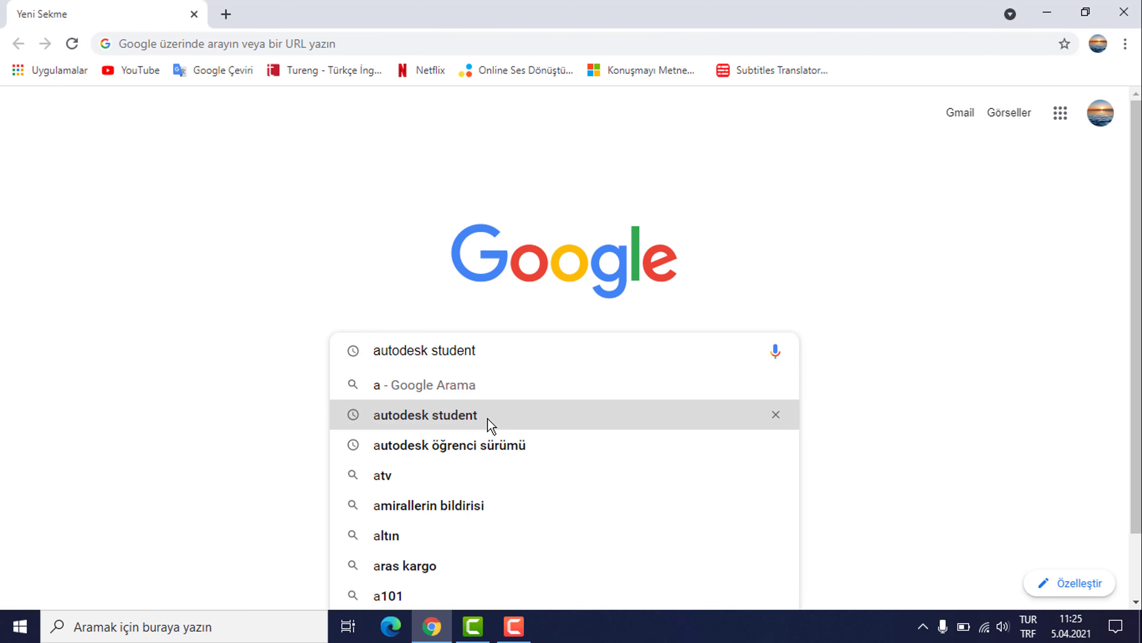
key("Return")
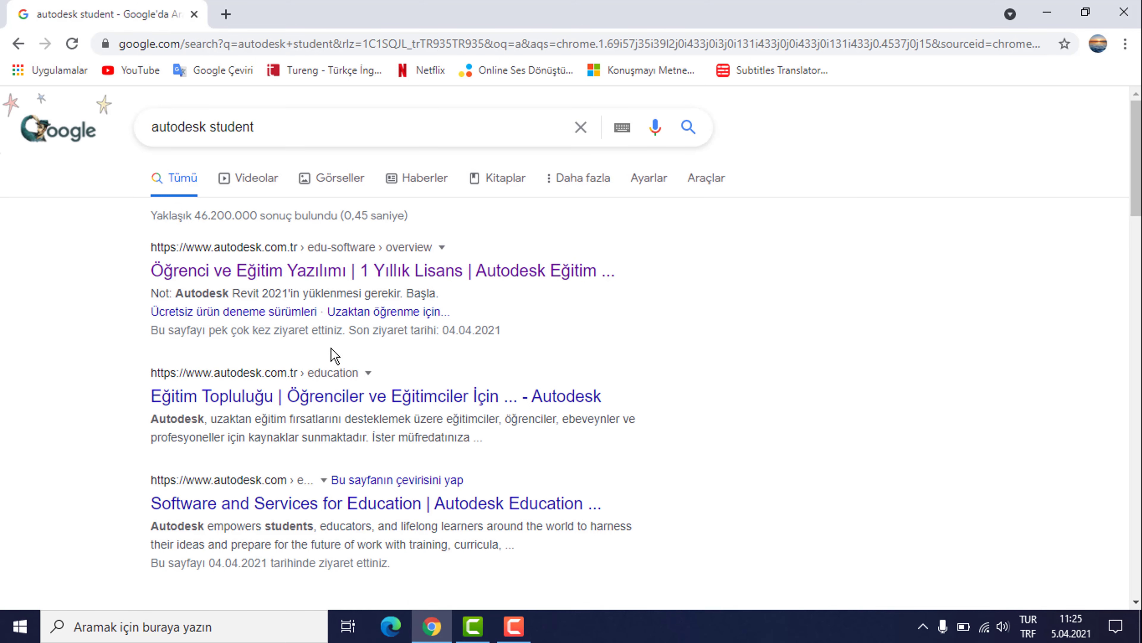
Step: Open the Autodesk student software result and reach the 'Giriş yap' sign-in page with an empty e-mail field
left_click(314, 272)
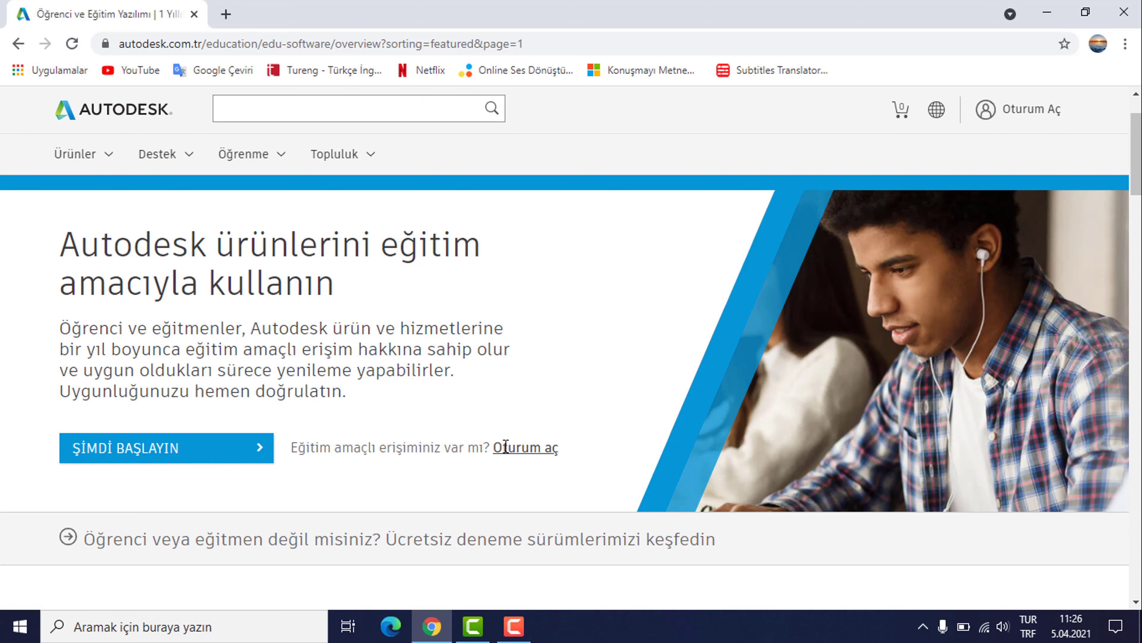
left_click(532, 447)
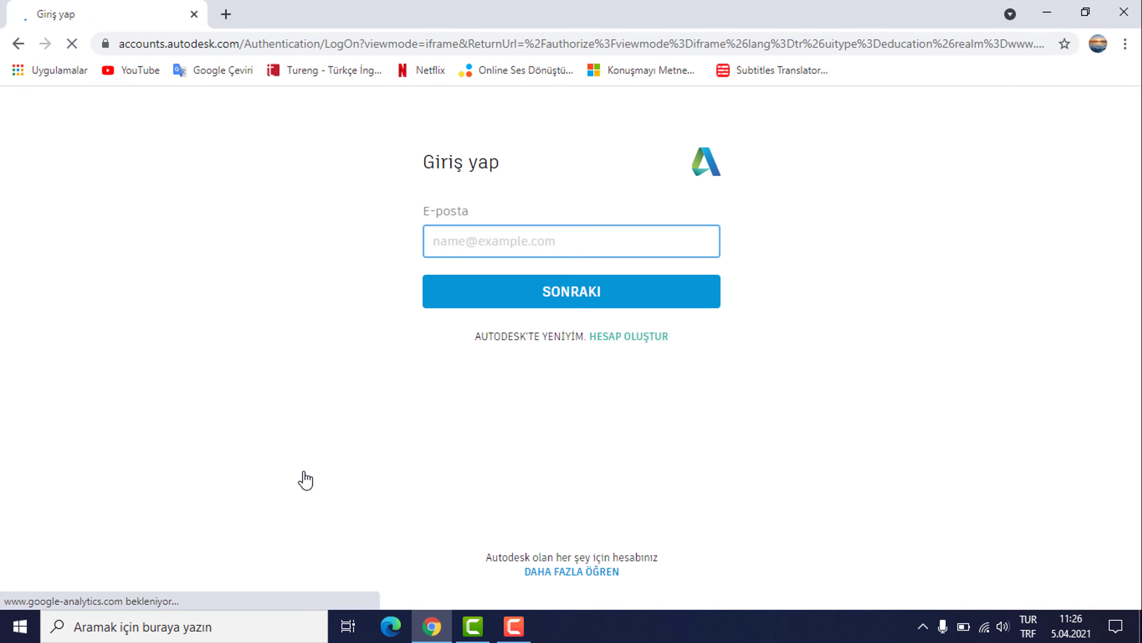
left_click(631, 342)
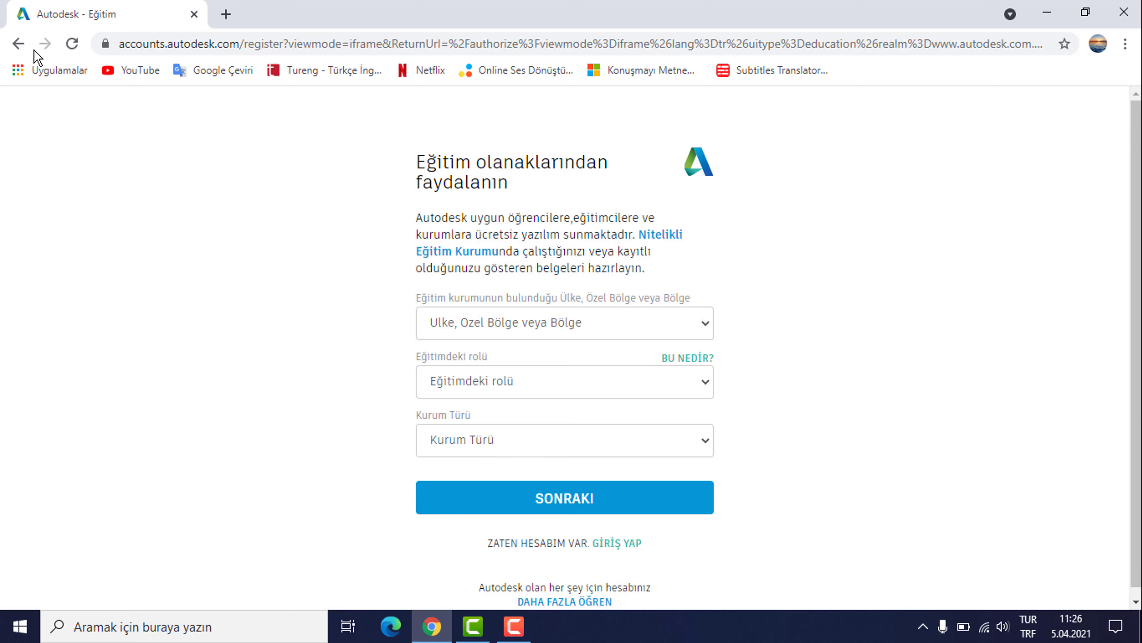
left_click(18, 44)
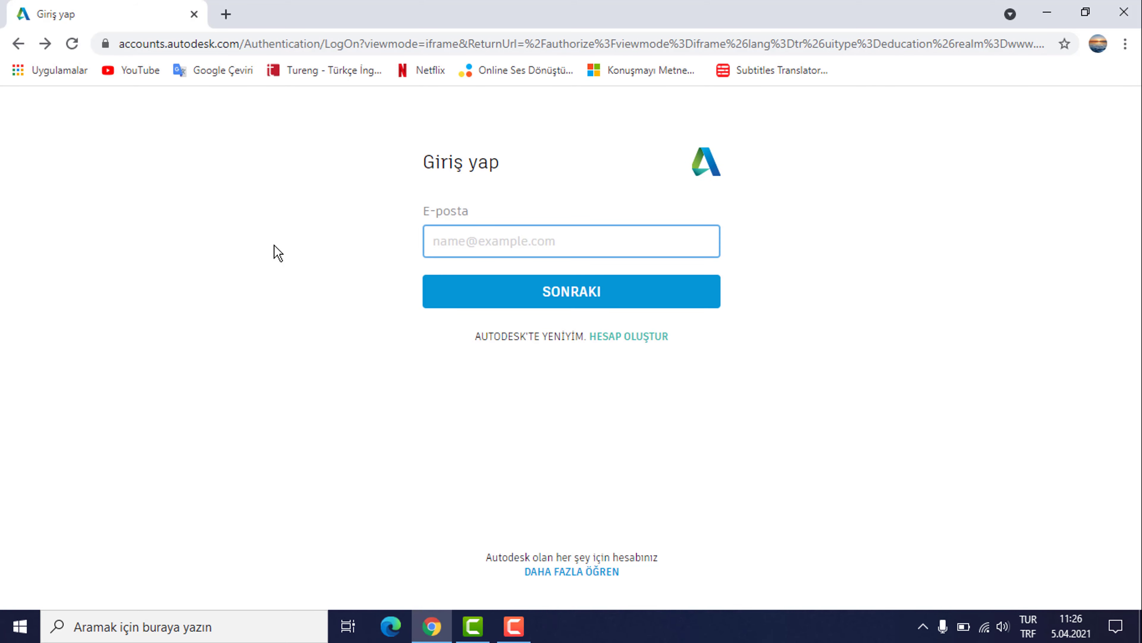
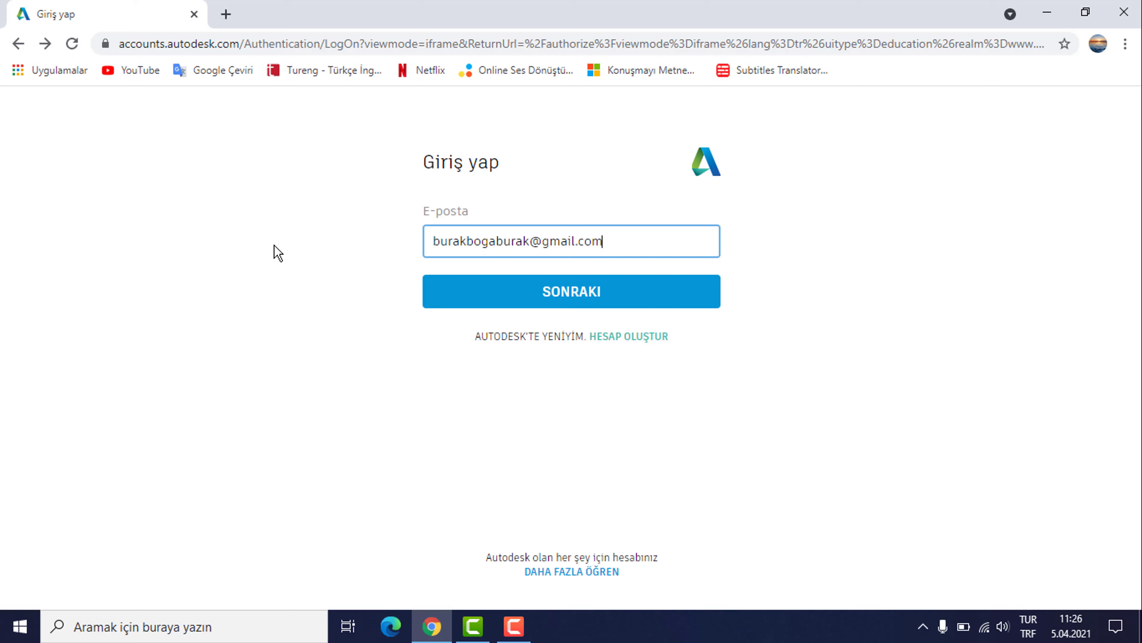
Step: Log in to the Autodesk account with the student's e-mail and account password
key("Return")
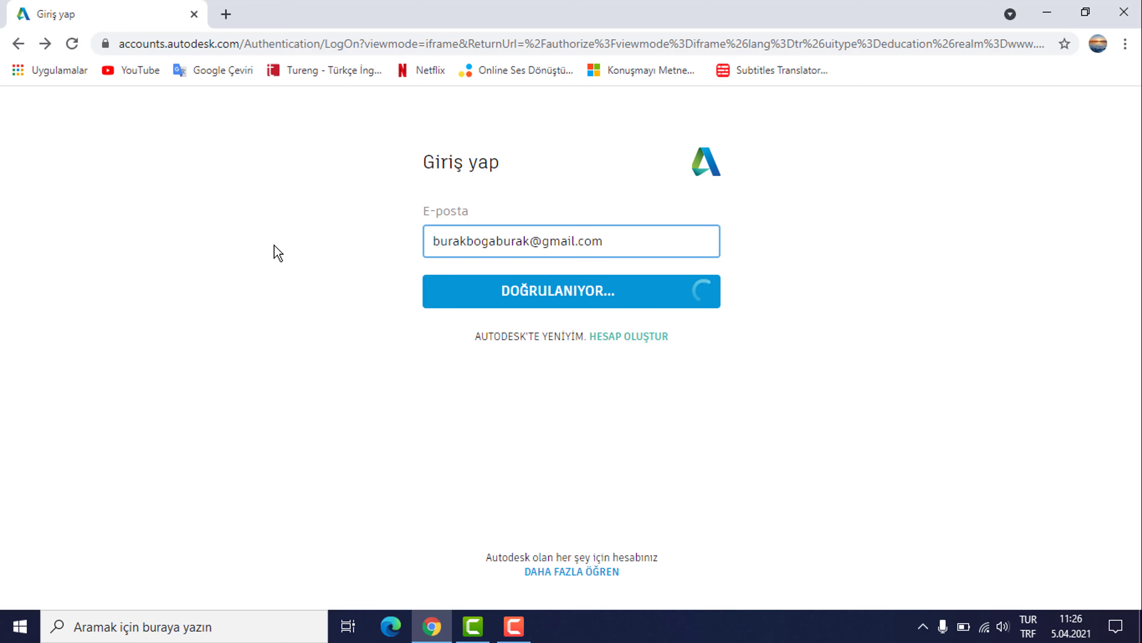
type("••")
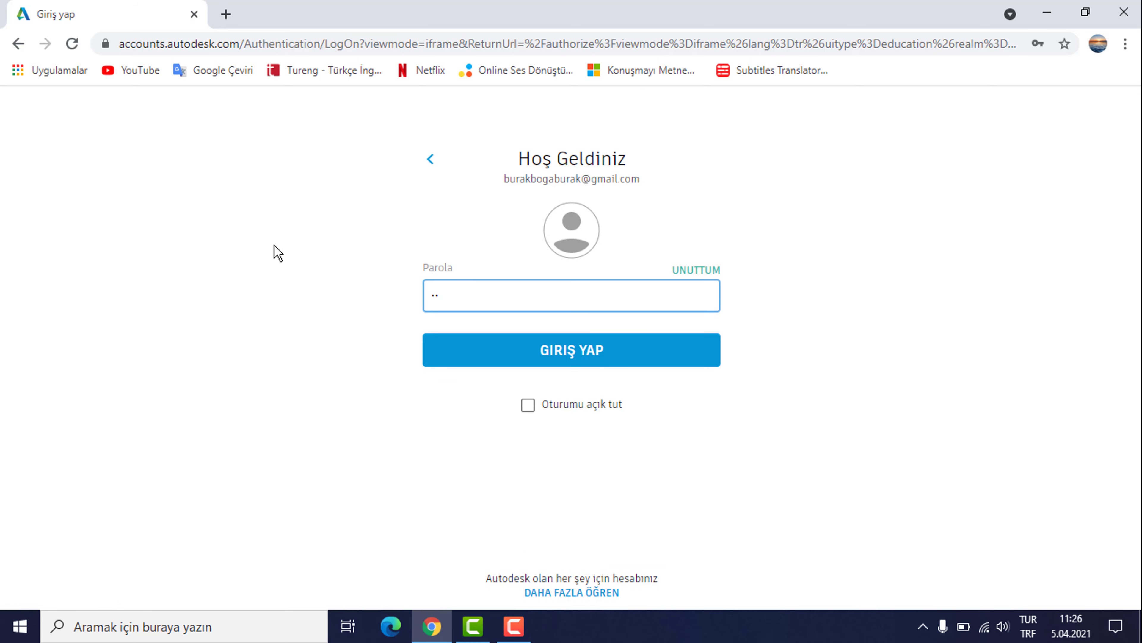
key("Return")
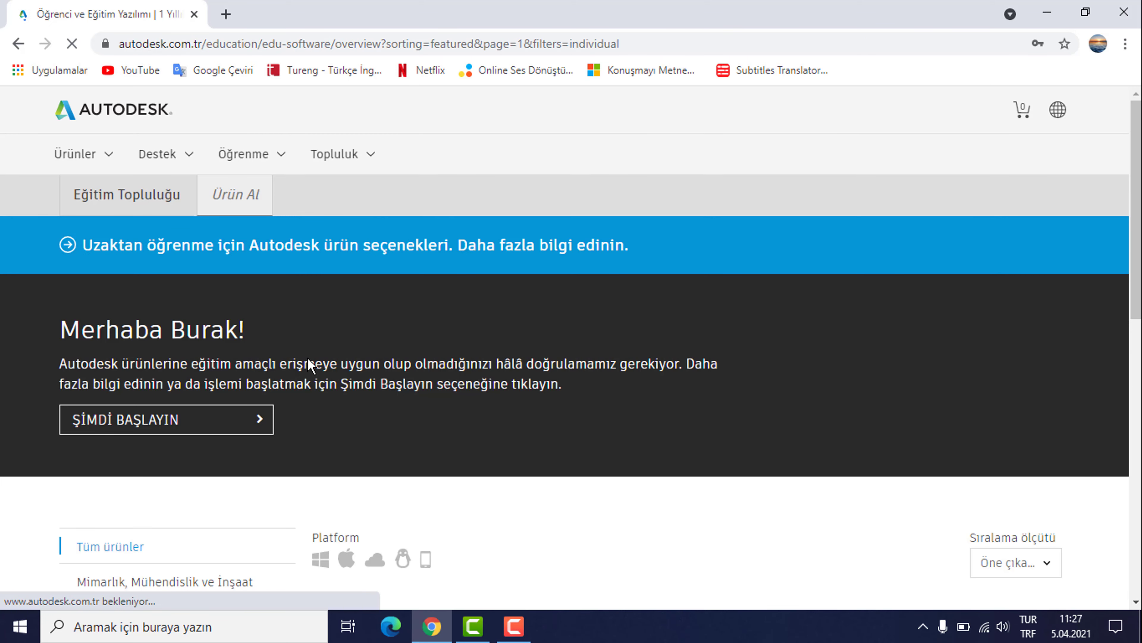
Step: Start getting AutoCAD from its product card, reaching the 'Ek belge gerekiyor' document request page
scroll(310, 364, "down", 5)
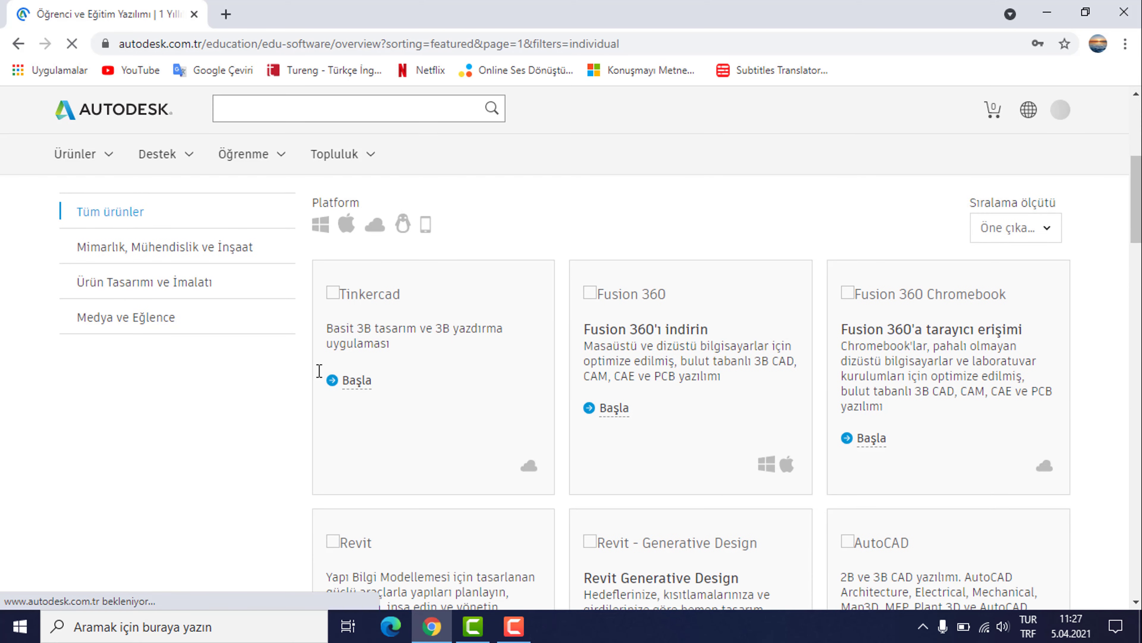
scroll(335, 373, "down", 3)
scroll(436, 424, "down", 2)
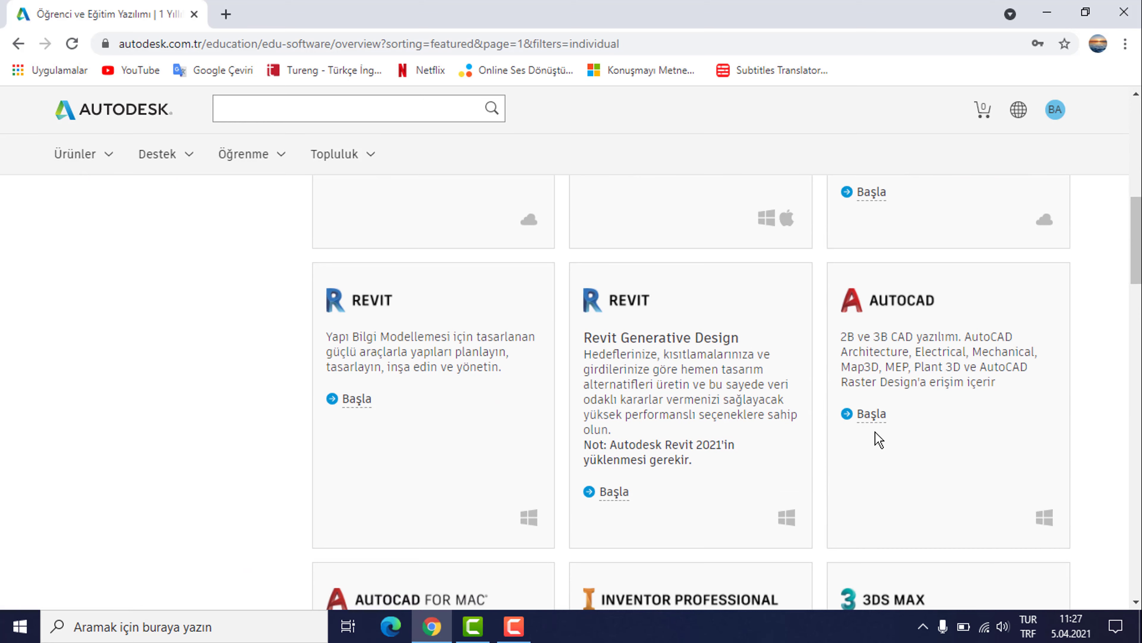
left_click(869, 421)
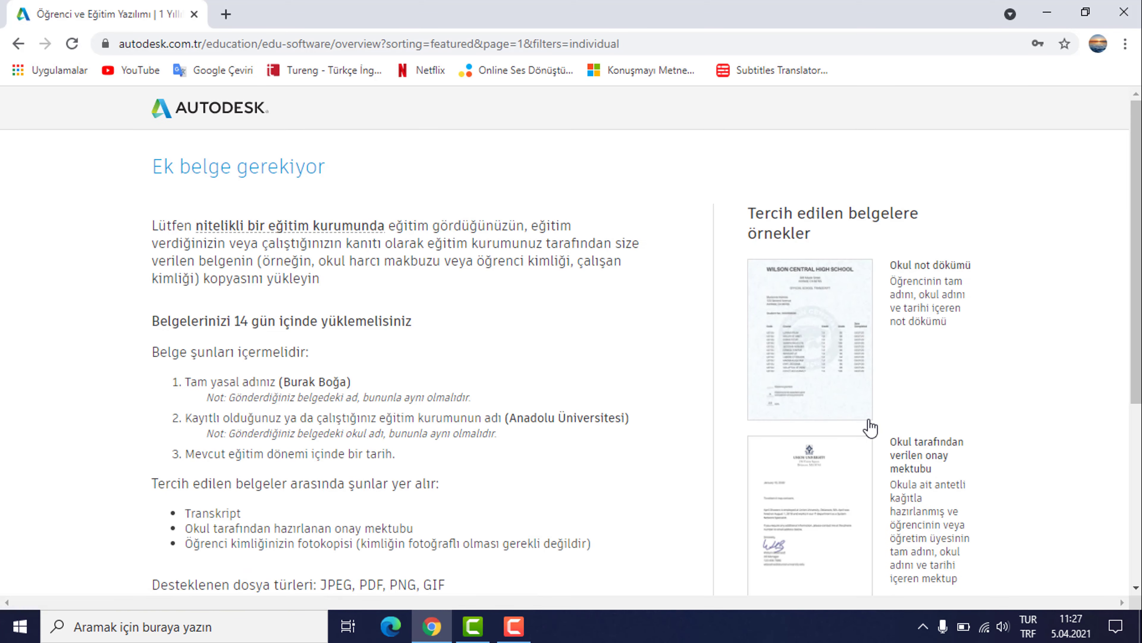
Step: Upload öğrenci belgesi.pdf from the Desktop as enrollment proof and submit it for verification
scroll(298, 302, "down", 3)
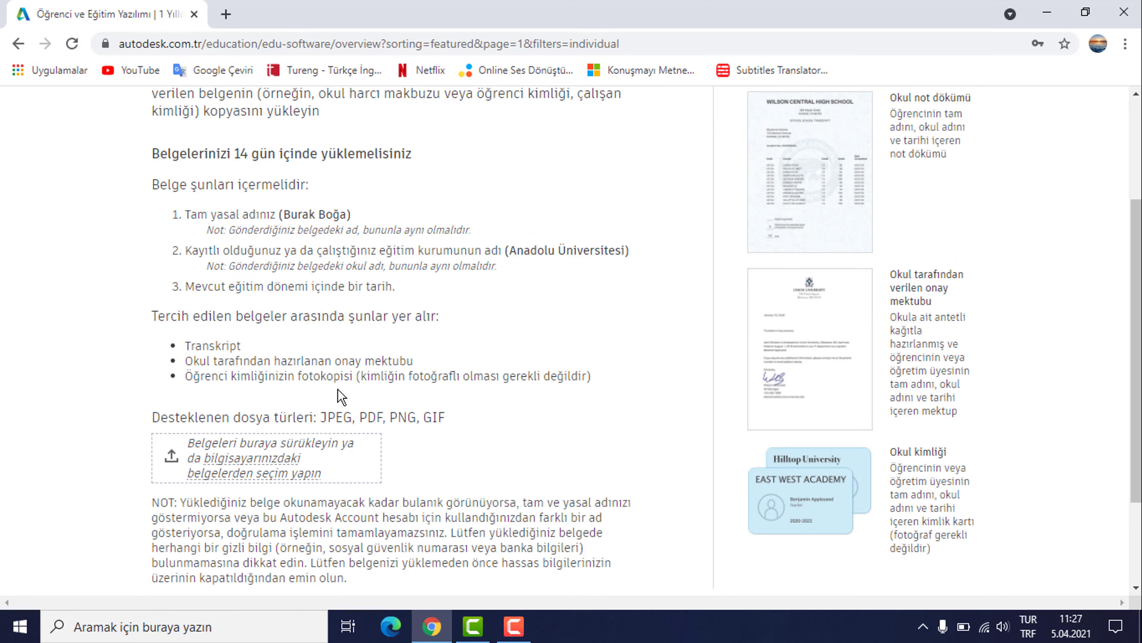
left_click(248, 459)
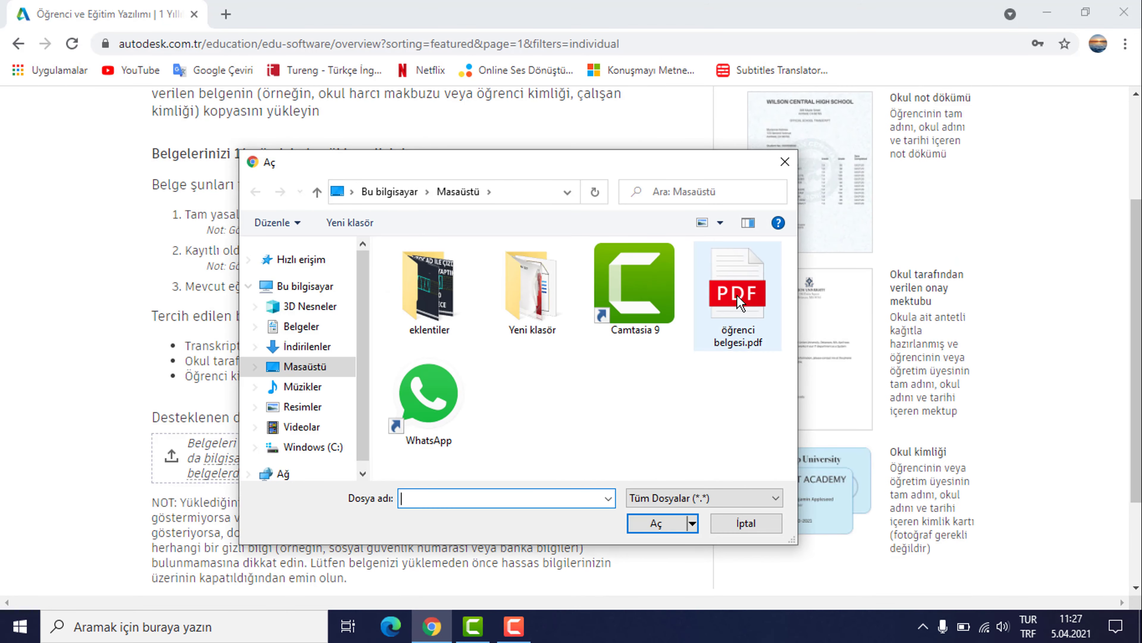
left_click(738, 297)
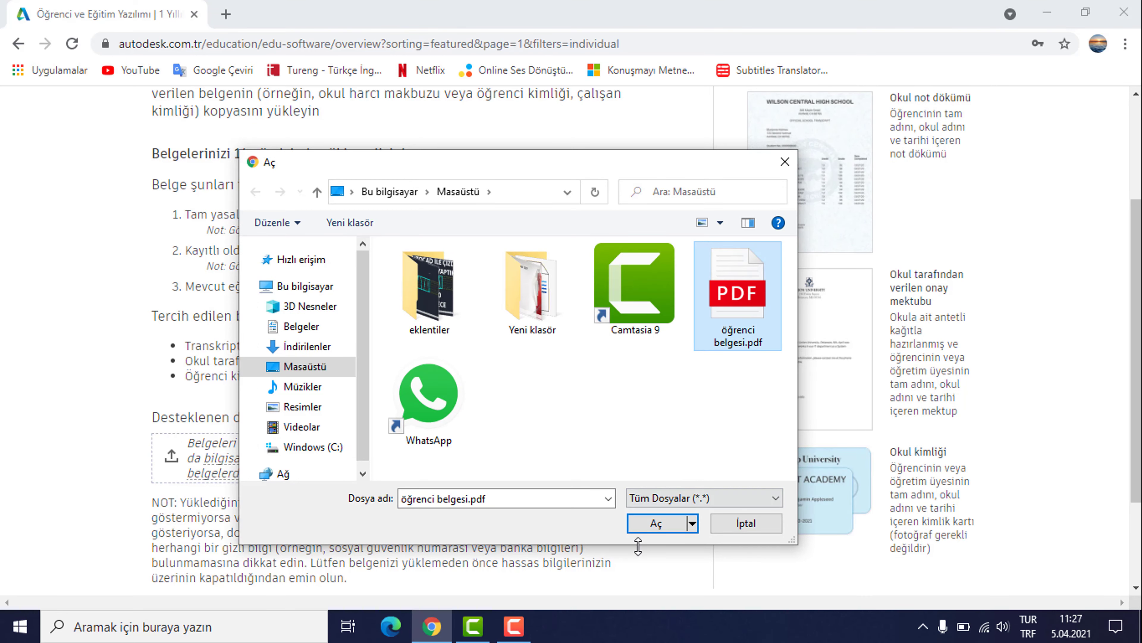
left_click(653, 523)
scroll(168, 474, "down", 4)
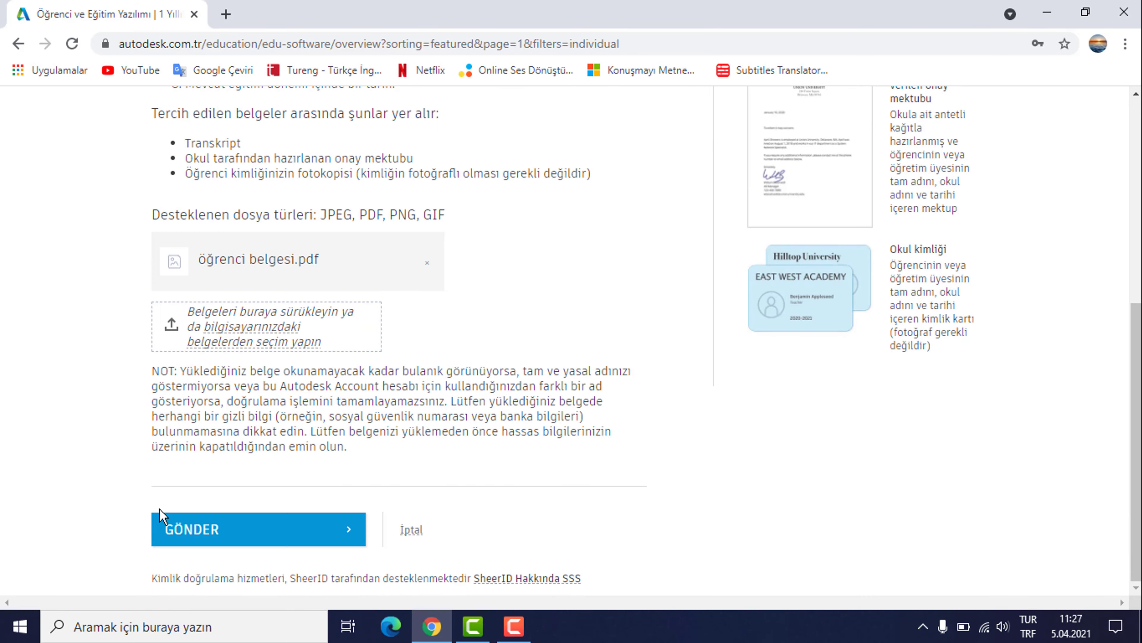
left_click(249, 526)
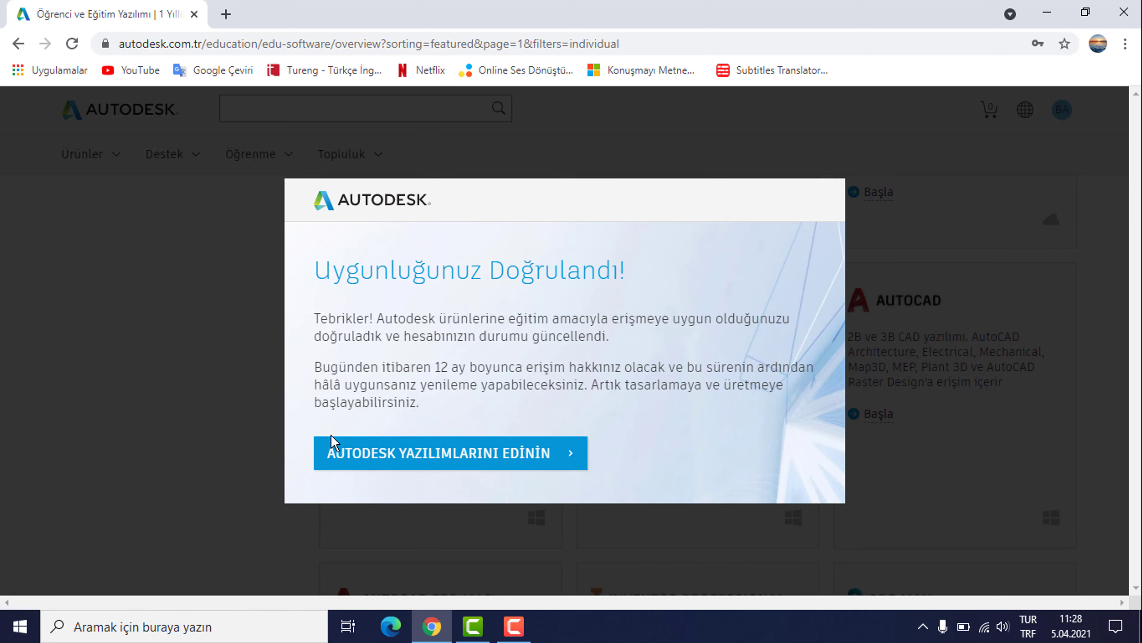
Step: Show AutoCAD's download options and keep Windows, version 2021, English selected
left_click(451, 459)
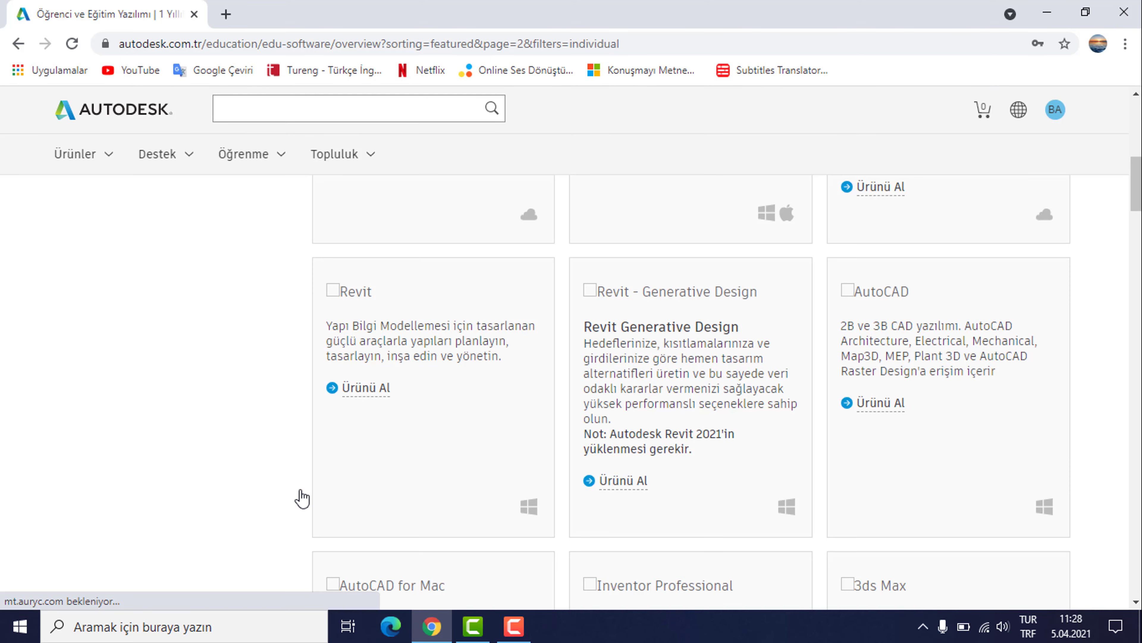
left_click(881, 409)
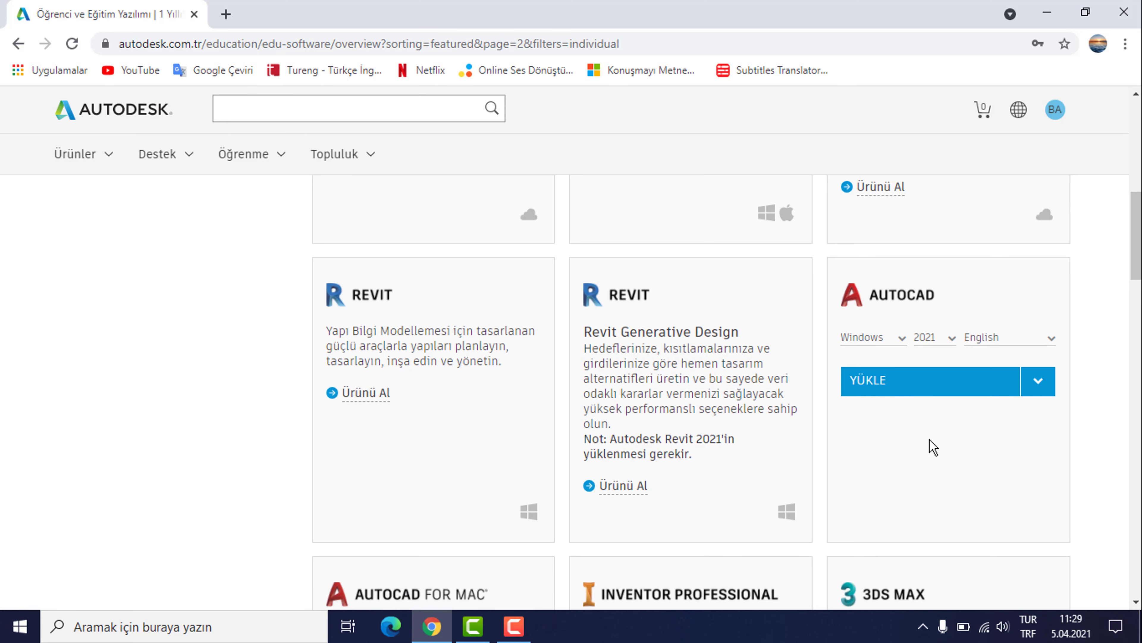
left_click(953, 346)
scroll(944, 419, "up", 5)
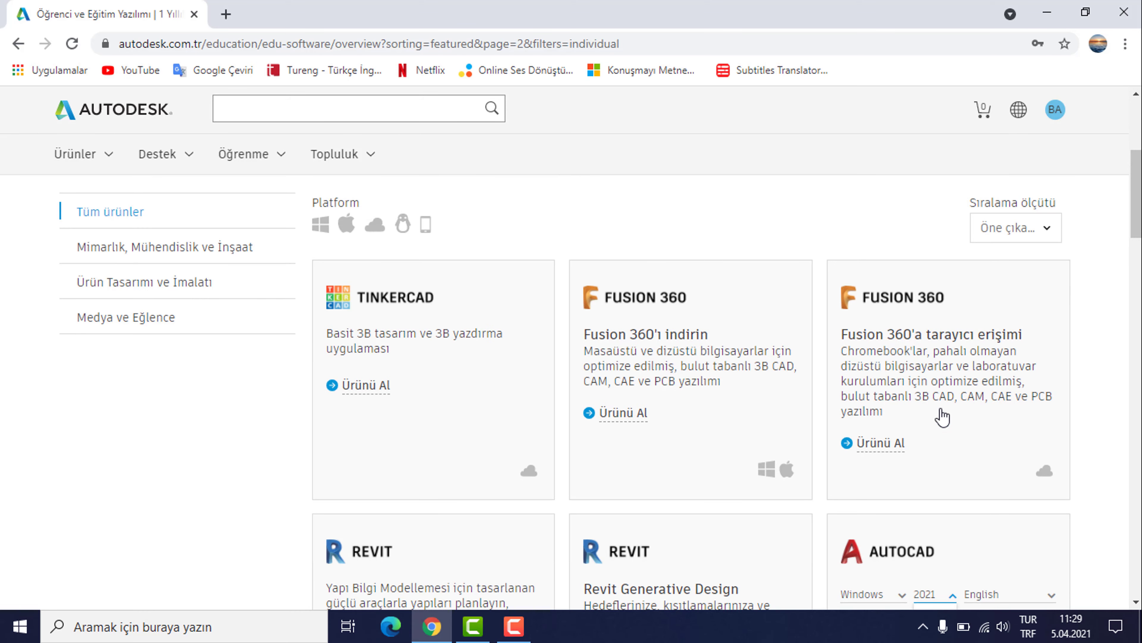
scroll(943, 418, "down", 5)
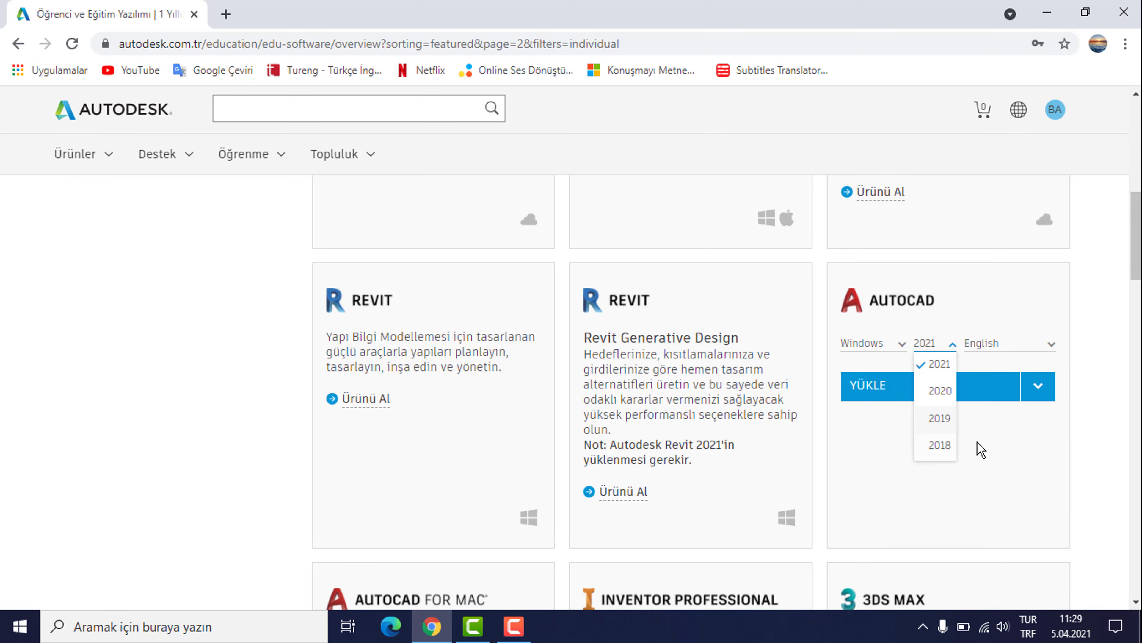
left_click(1009, 439)
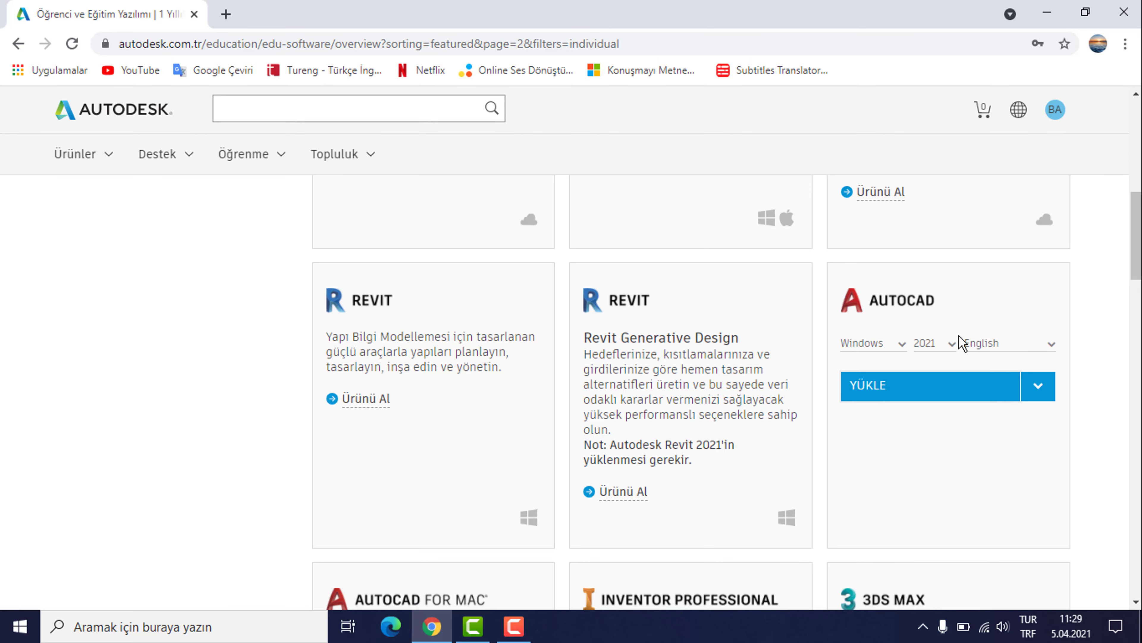
left_click(953, 349)
scroll(955, 424, "up", 2)
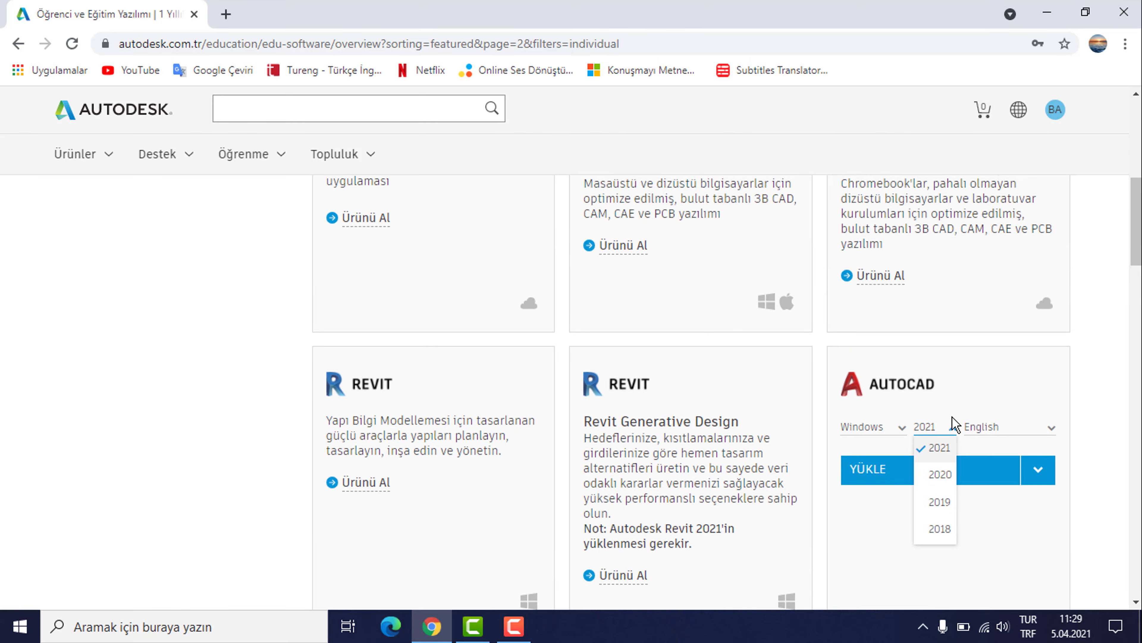
scroll(1015, 441, "down", 3)
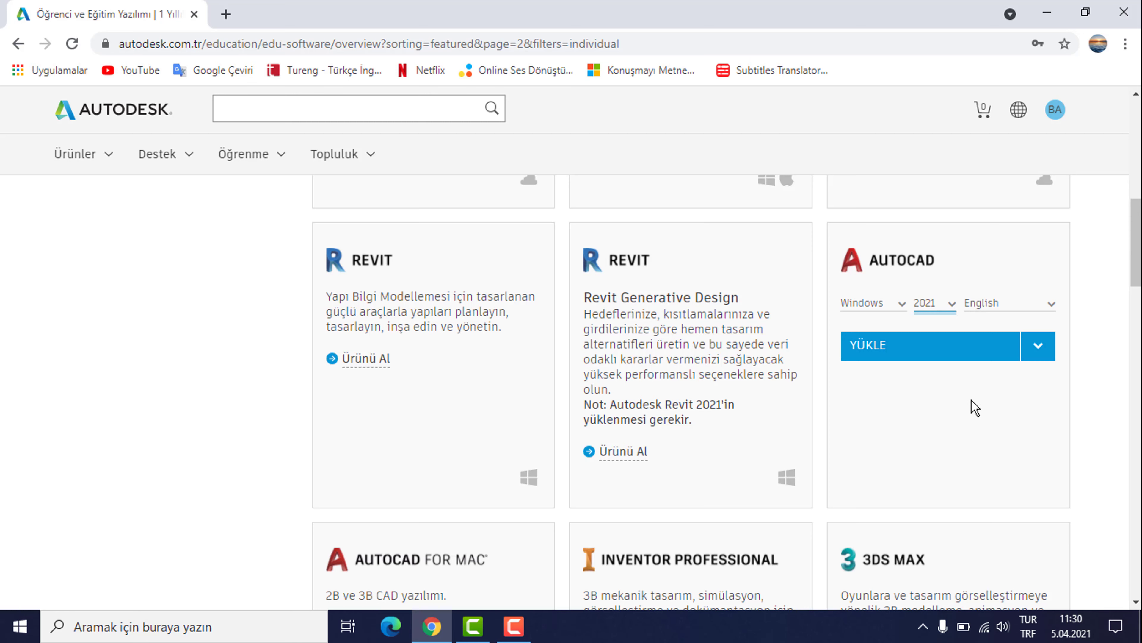
Step: In a new tab, search 'autodesk student version download' and open Autodesk's education result
left_click(226, 14)
left_click(449, 356)
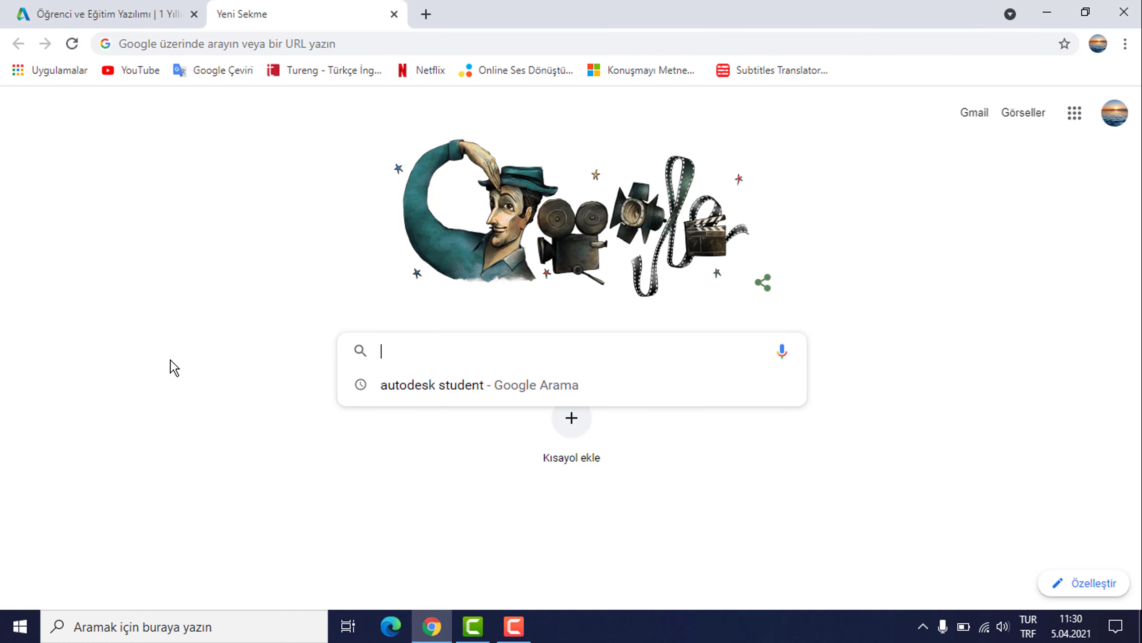
type("atu")
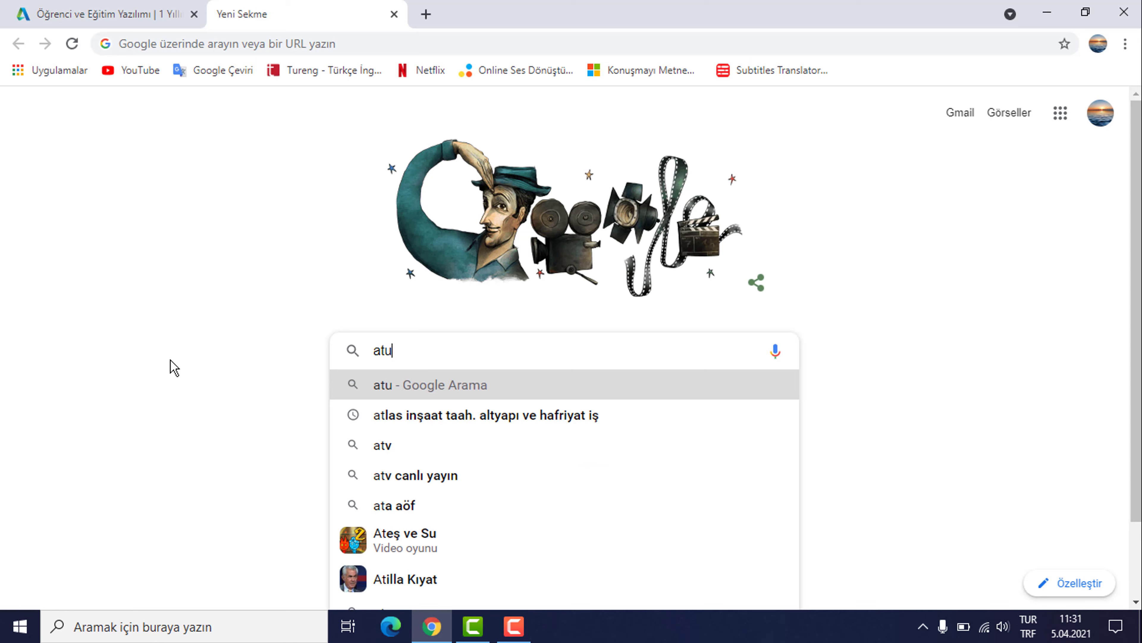
key("BackSpace")
key("BackSpace")
type("utod")
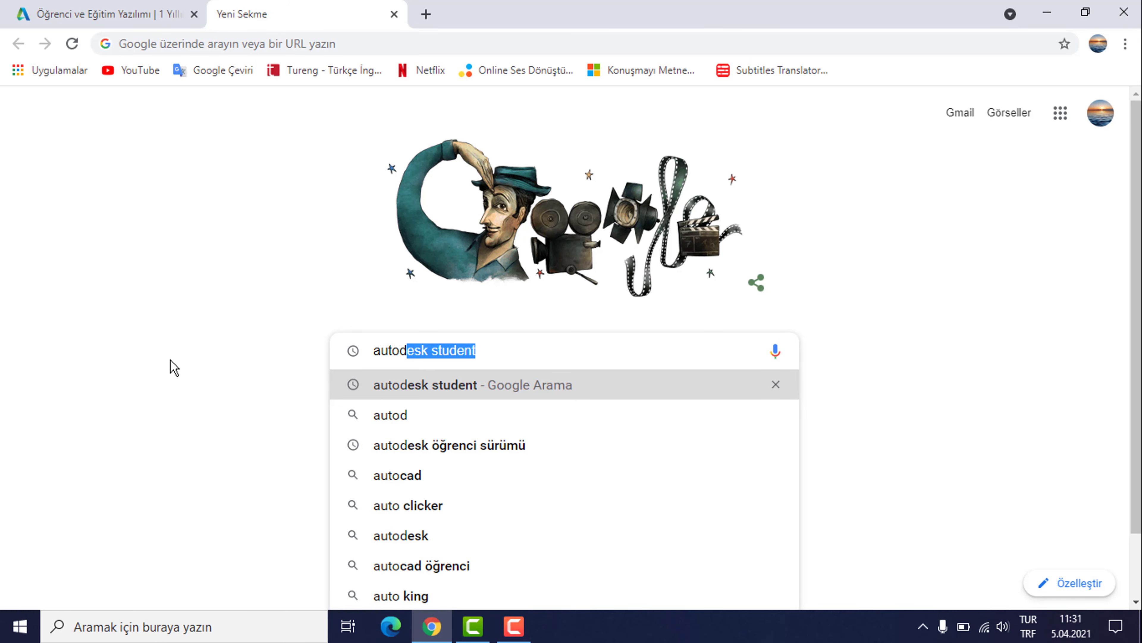
type("esk s")
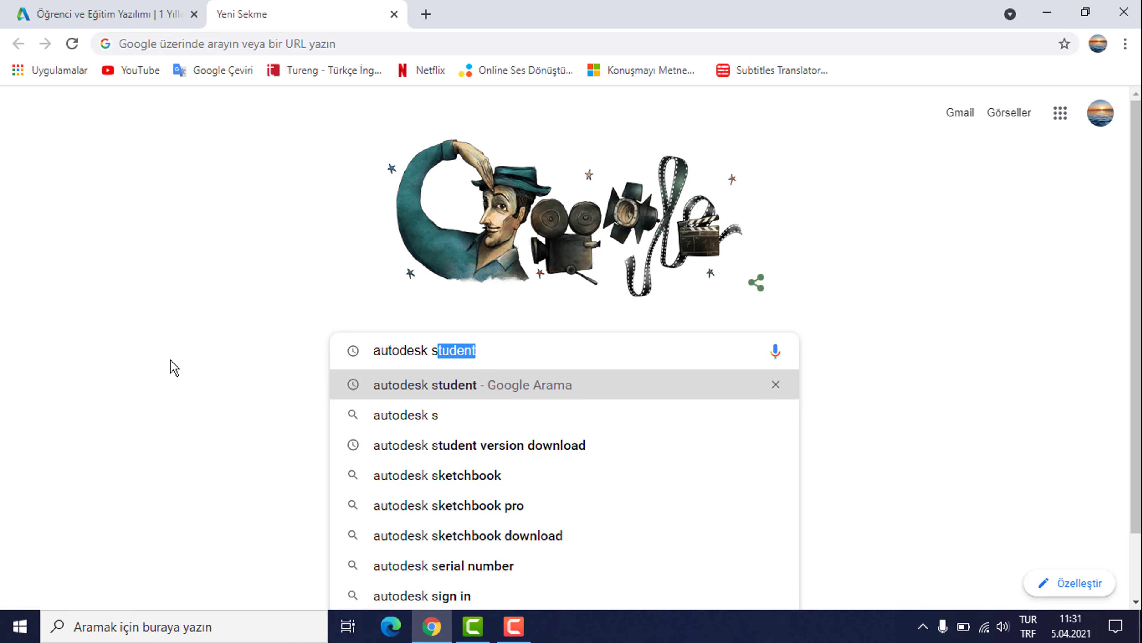
type("tu")
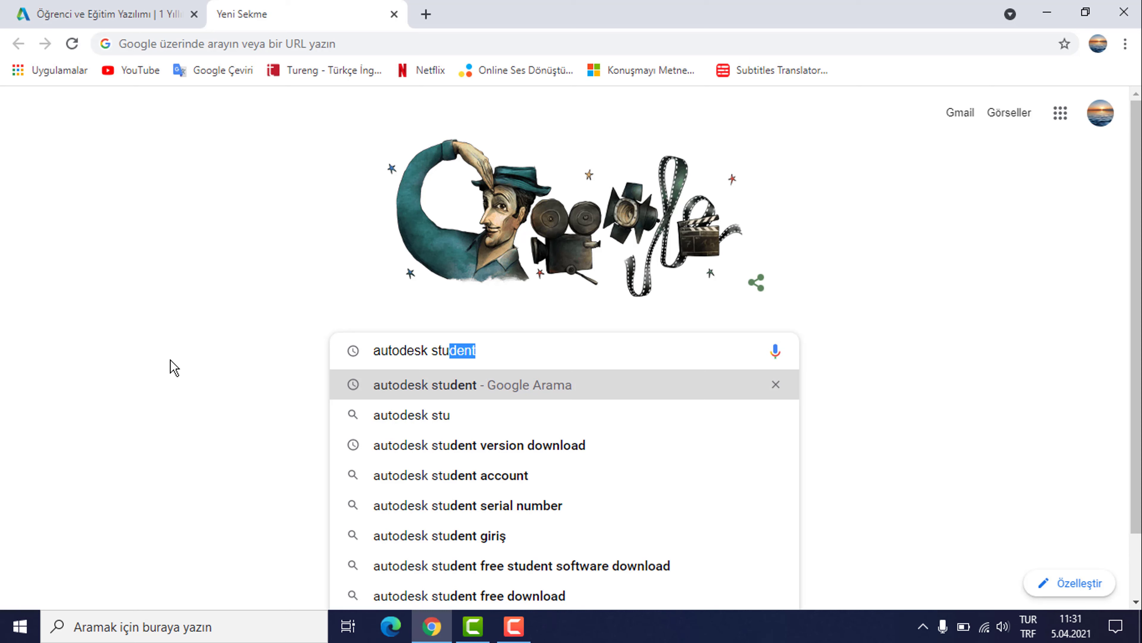
mouse_move(479, 444)
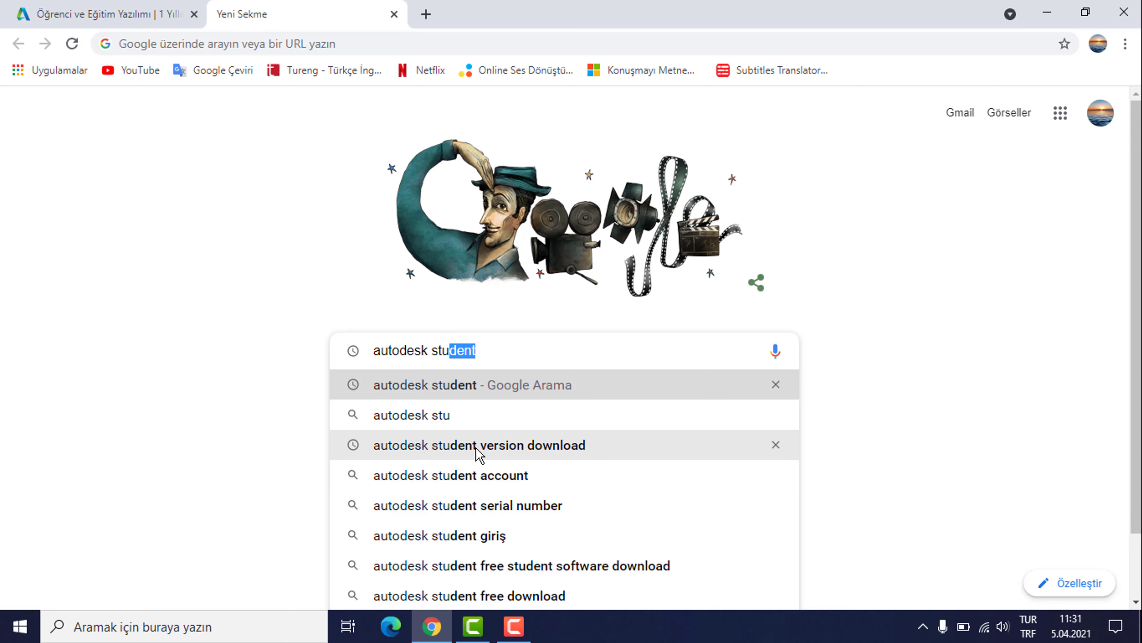
left_click(479, 445)
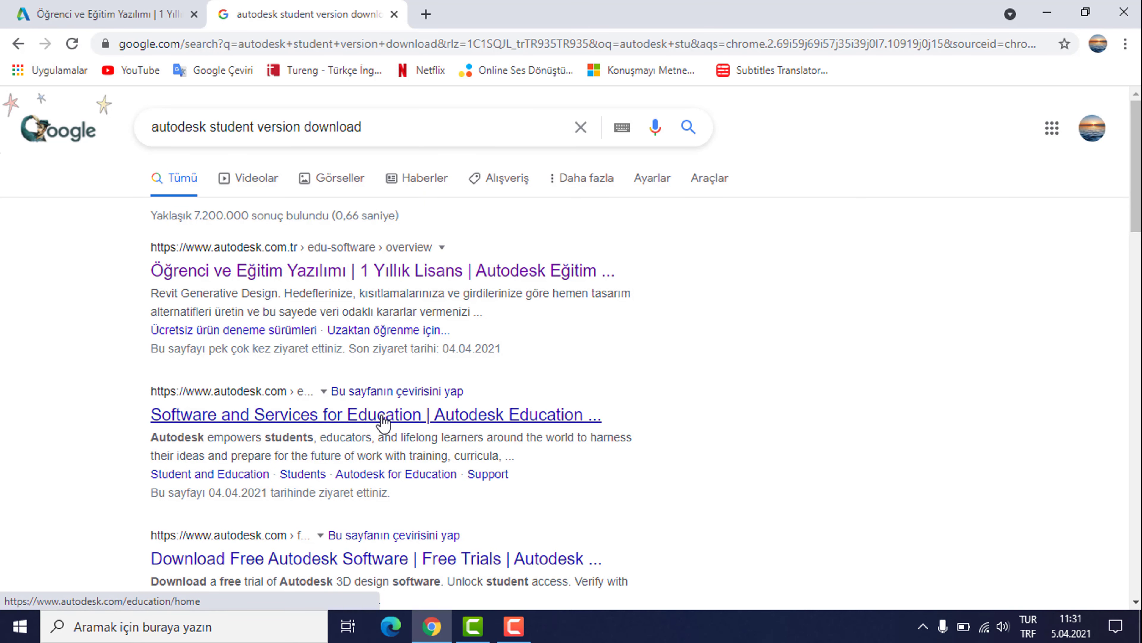
left_click(369, 421)
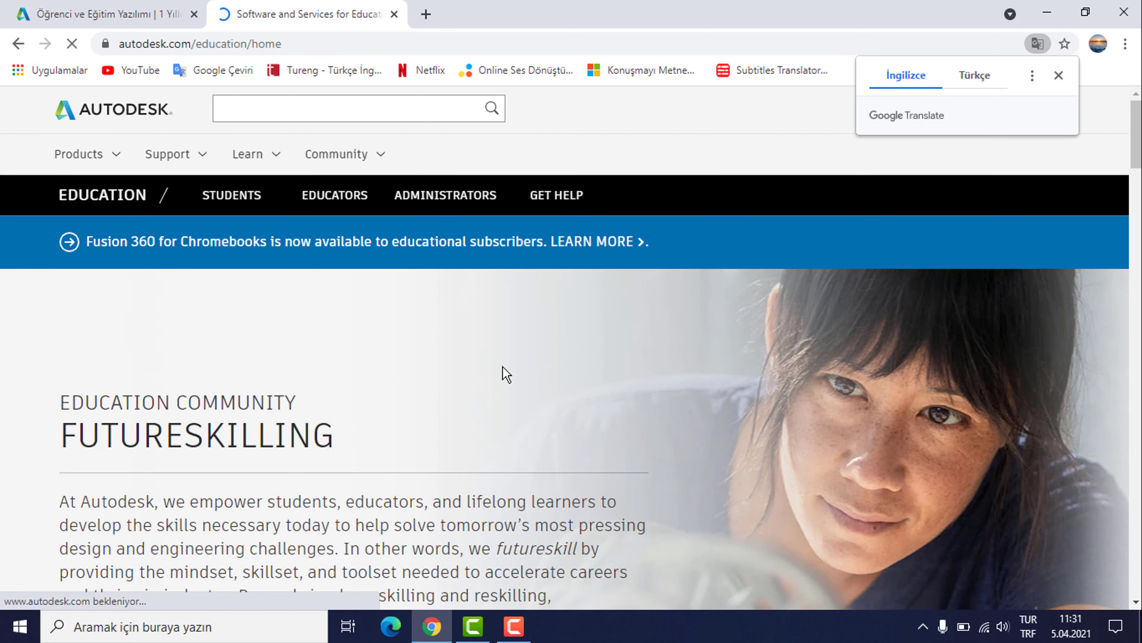
Step: Dismiss the page translation offer and scroll through the Autodesk education home page
left_click(1066, 82)
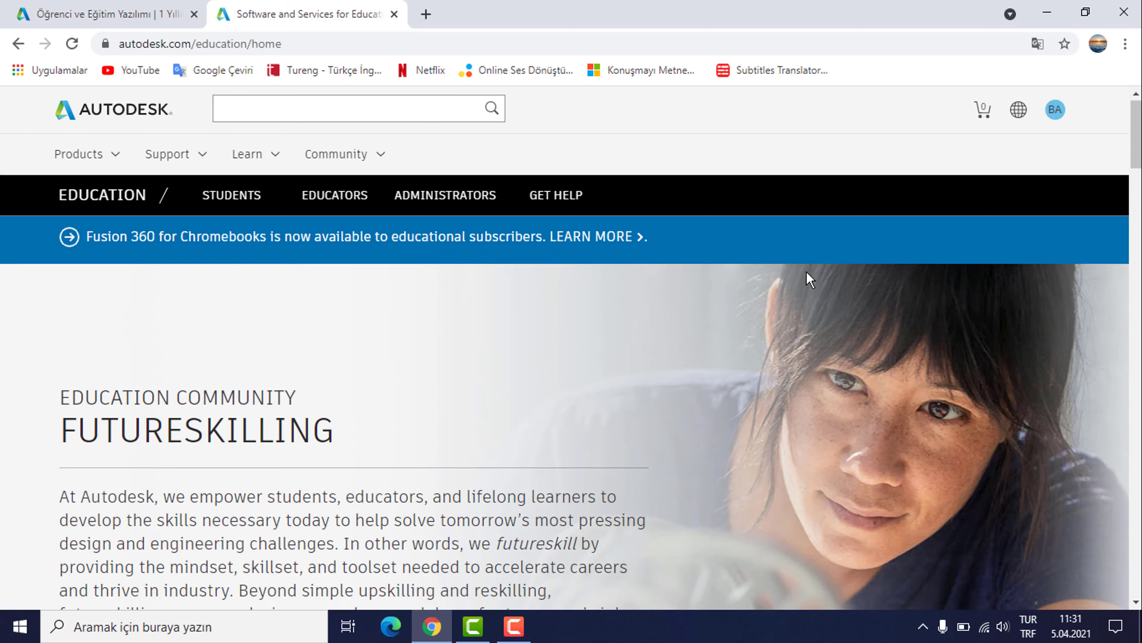
scroll(777, 294, "down", 5)
scroll(721, 325, "down", 5)
scroll(722, 325, "down", 5)
scroll(658, 349, "up", 6)
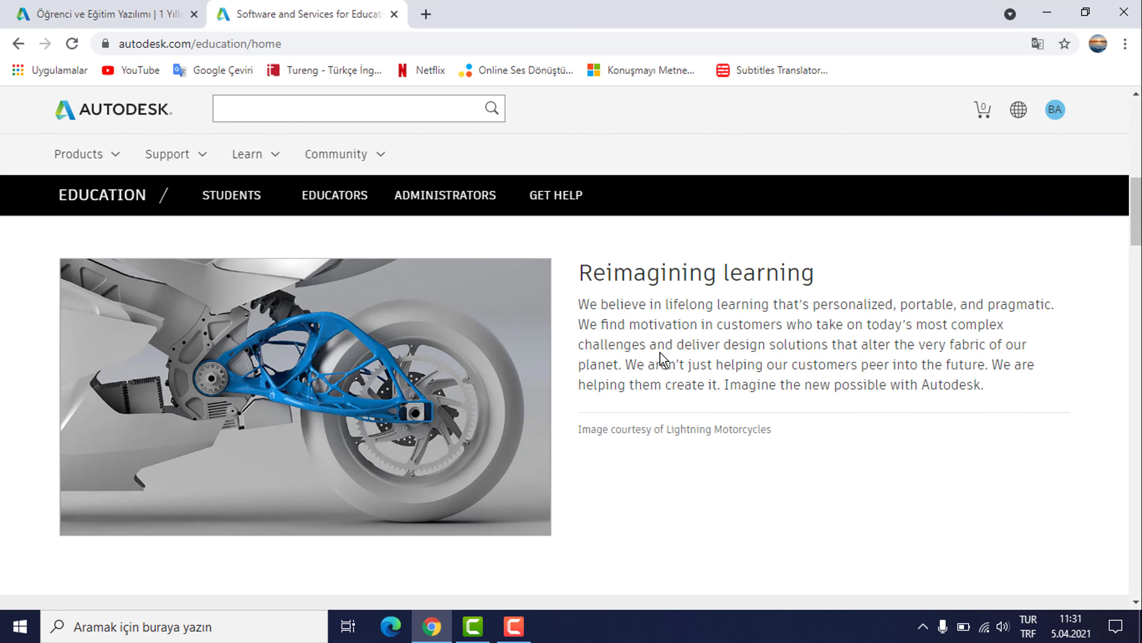
scroll(658, 370, "up", 4)
scroll(628, 376, "up", 10)
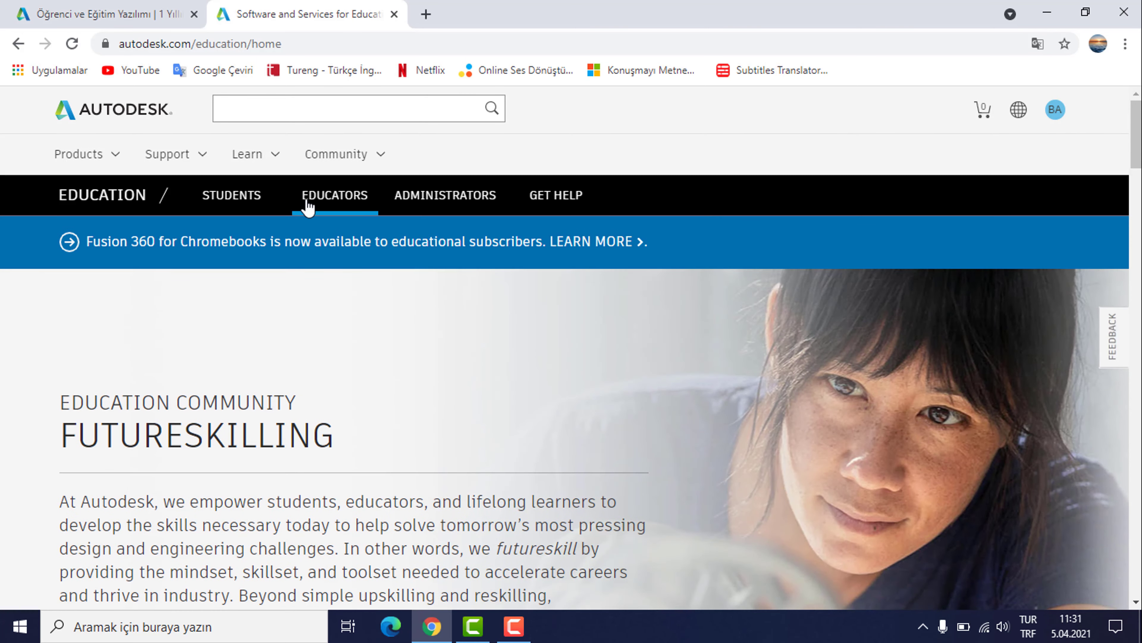
Step: Browse the Students section, then go to the AutoCAD product page from the Products menu
left_click(226, 209)
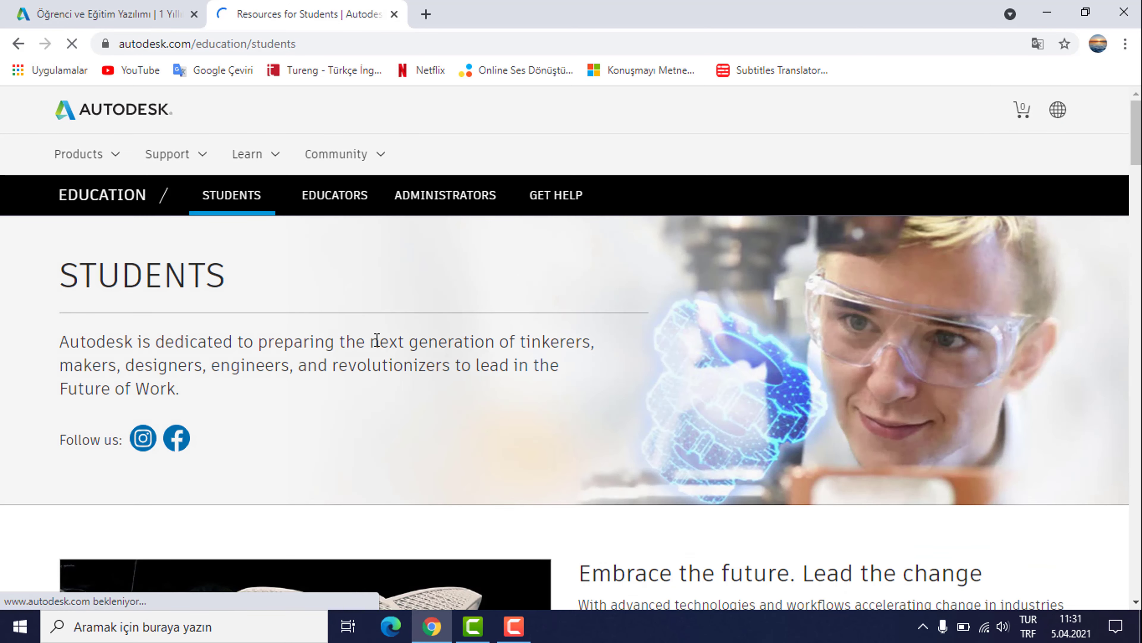
scroll(371, 331, "down", 5)
scroll(371, 344, "down", 5)
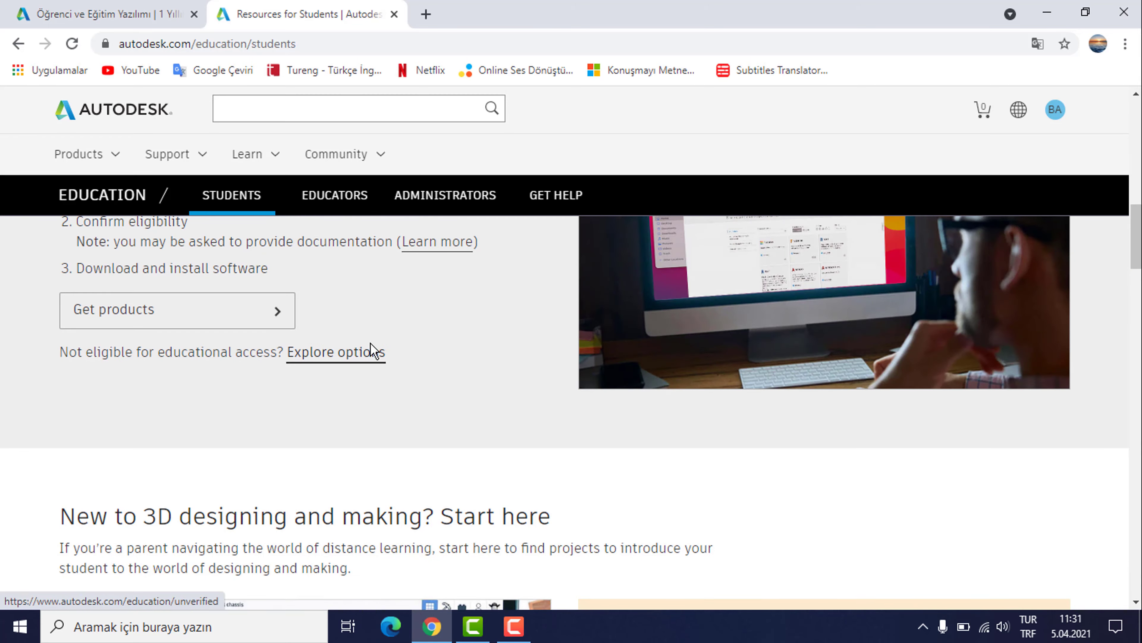
scroll(316, 446, "down", 5)
scroll(317, 445, "up", 5)
scroll(306, 429, "up", 3)
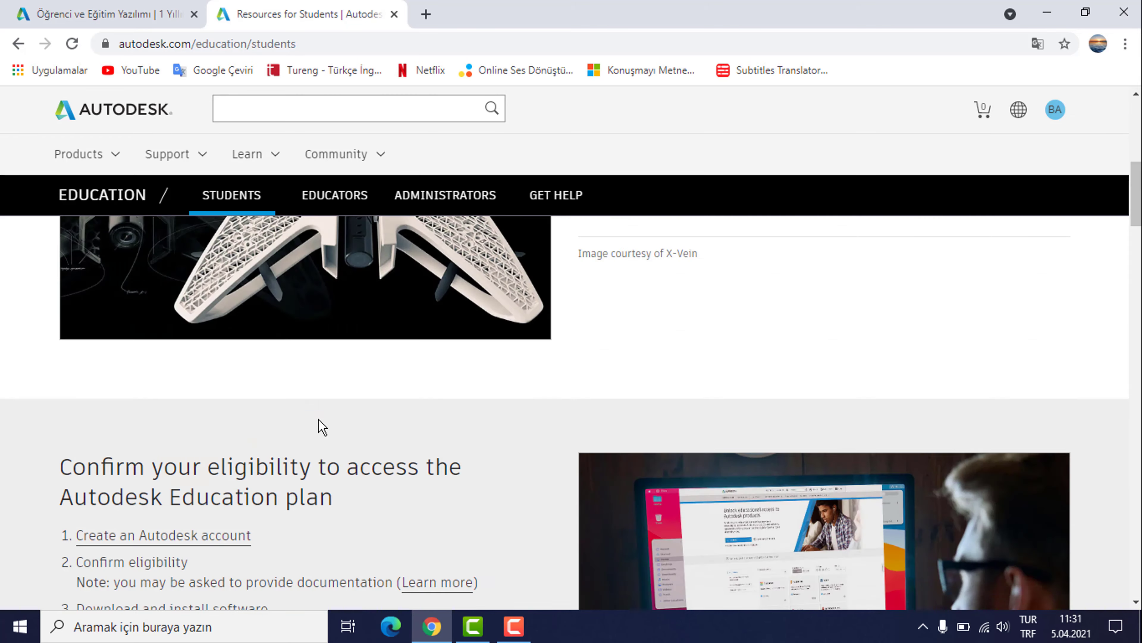
scroll(321, 426, "up", 3)
scroll(324, 417, "up", 5)
scroll(339, 400, "down", 5)
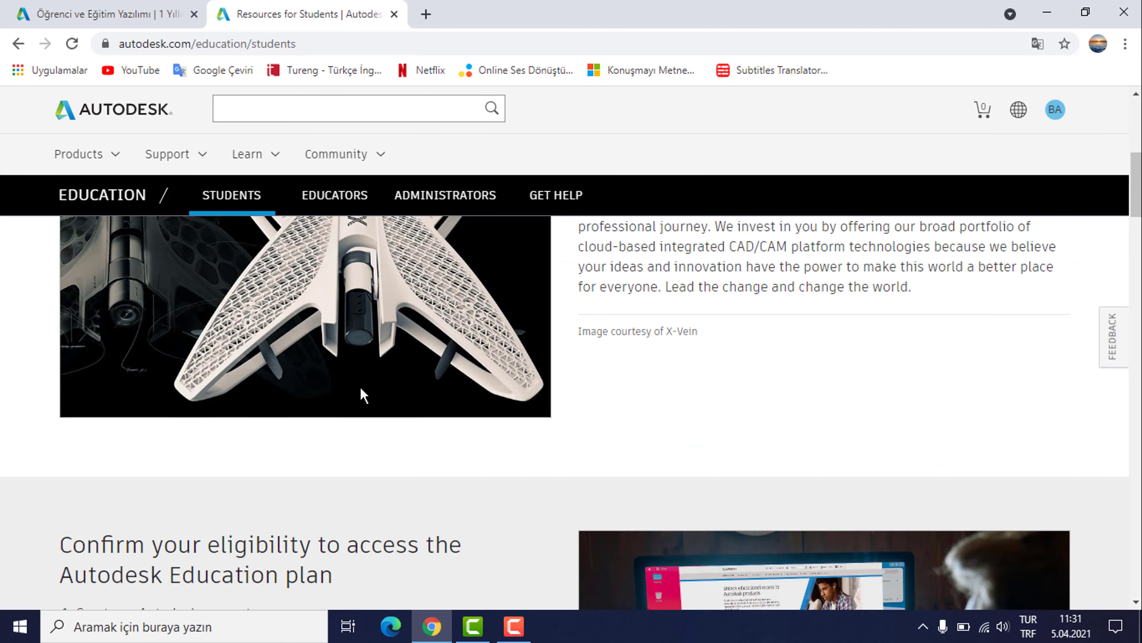
scroll(360, 396, "down", 5)
scroll(370, 388, "down", 5)
scroll(371, 400, "down", 5)
scroll(367, 395, "down", 5)
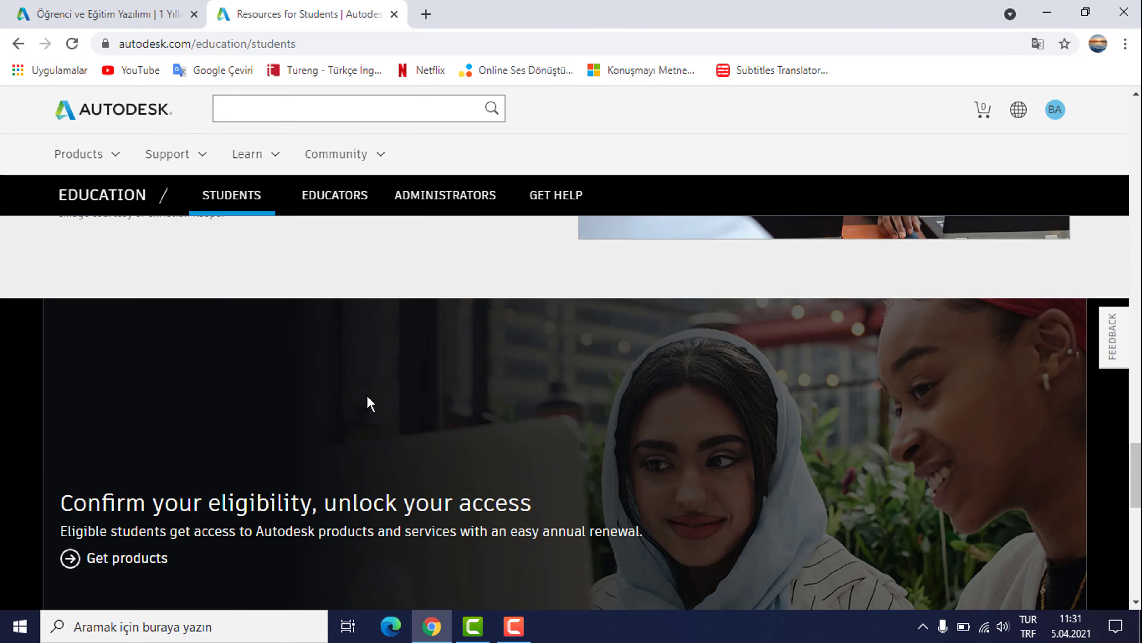
scroll(367, 395, "down", 5)
key("Home")
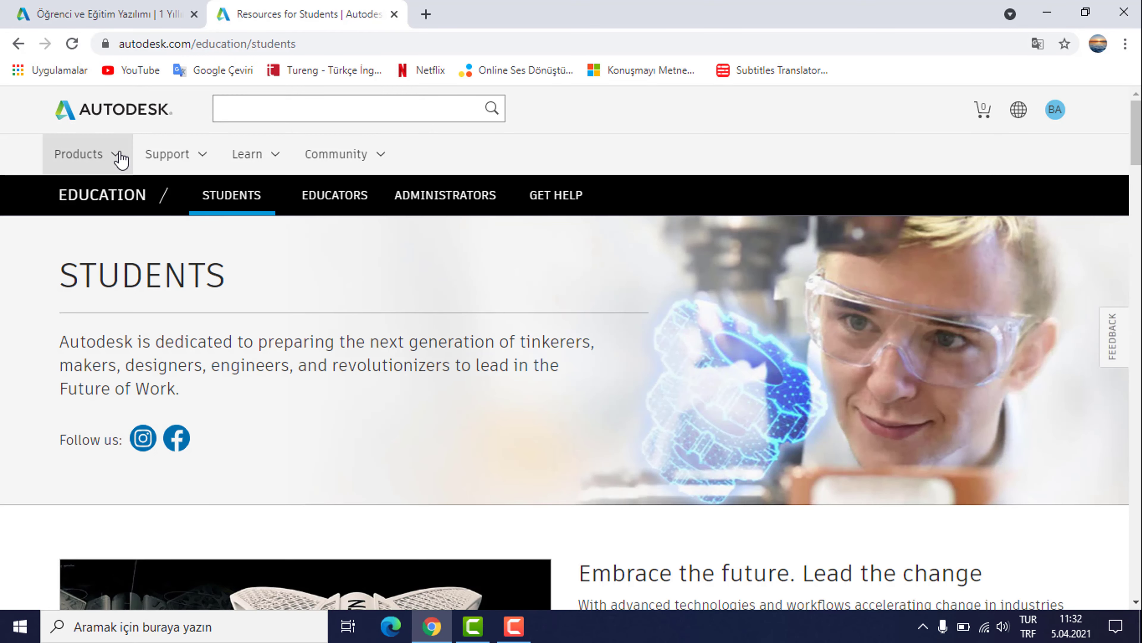
left_click(116, 164)
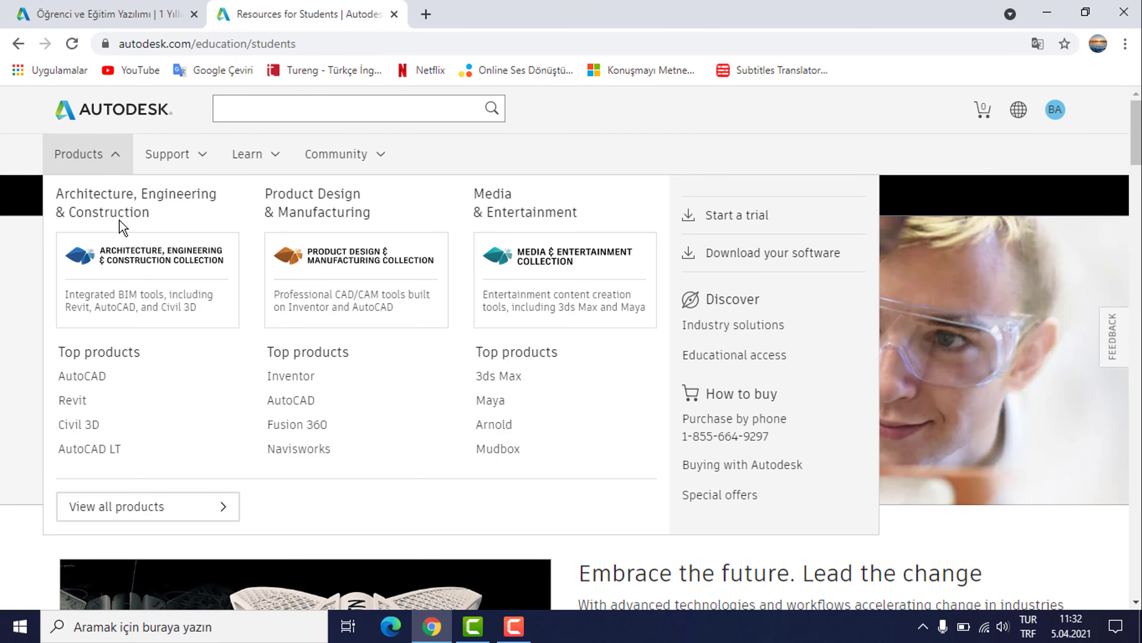
left_click(93, 376)
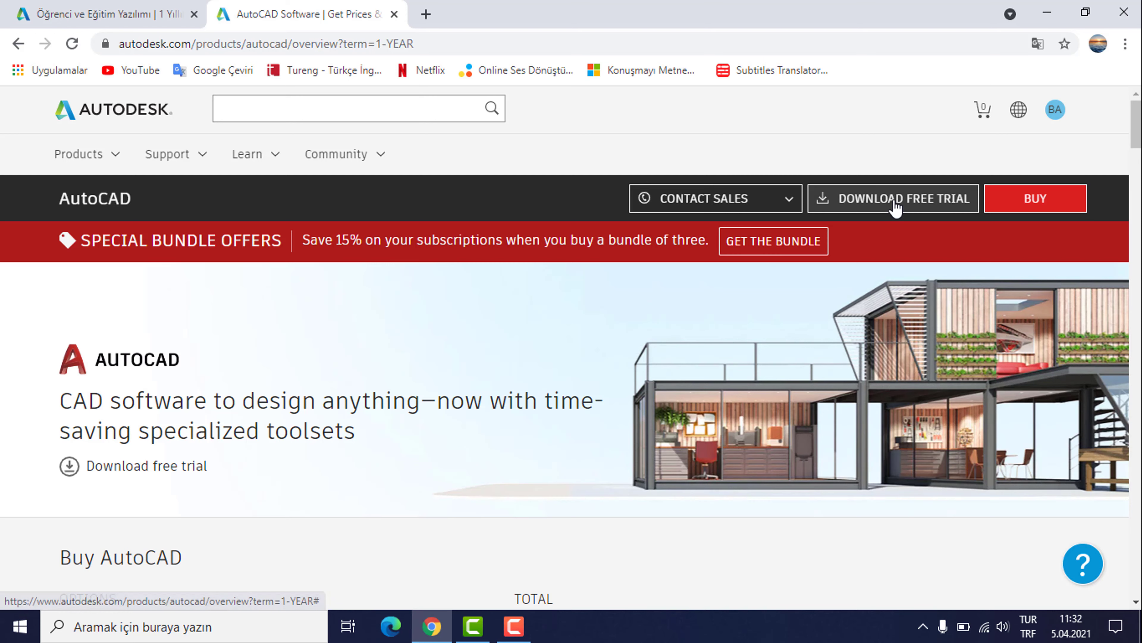
Step: Start the AutoCAD free trial, keeping AutoCAD and passing the download requirements screen
left_click(896, 215)
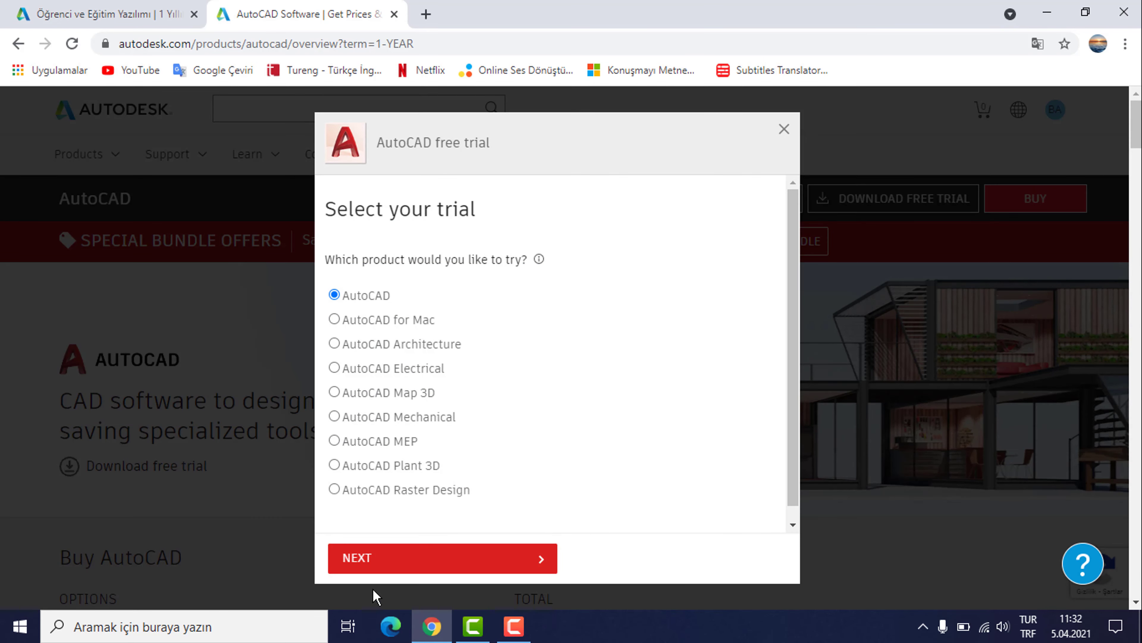
left_click(417, 563)
scroll(431, 353, "down", 2)
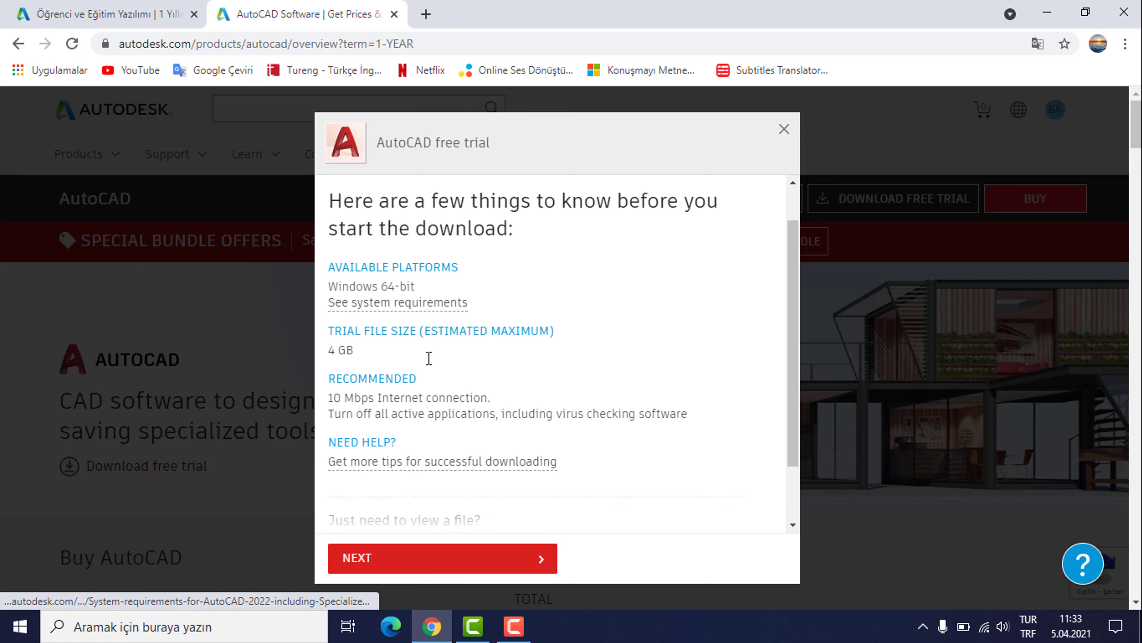
scroll(430, 360, "down", 3)
left_click(443, 558)
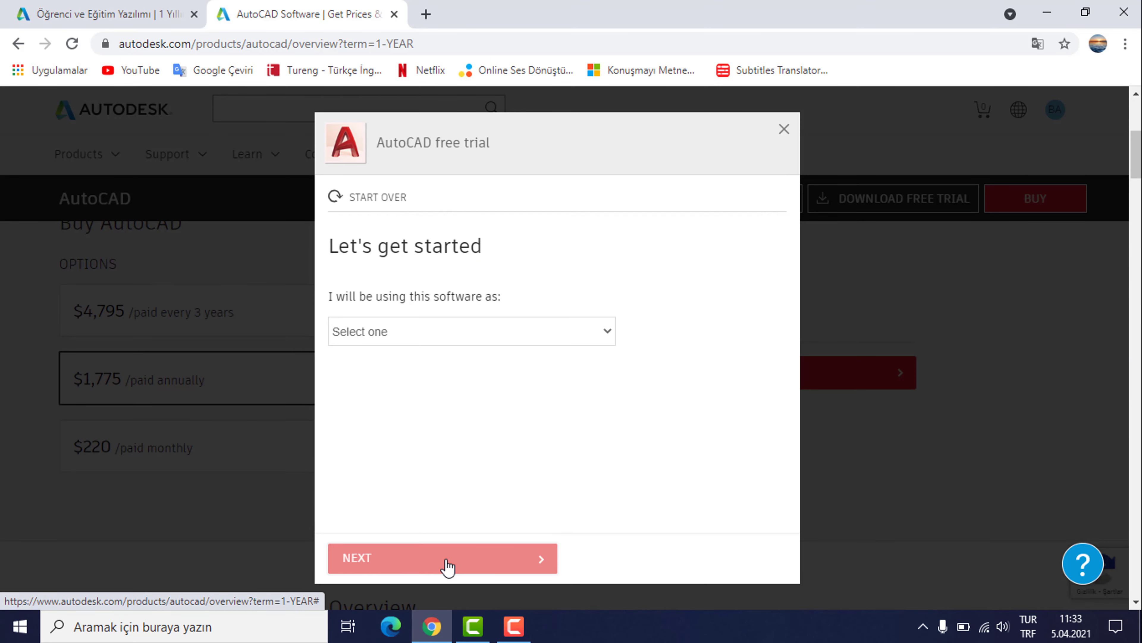
Step: Choose 'A student or teacher' as the user type and continue to the Education Community
left_click(604, 338)
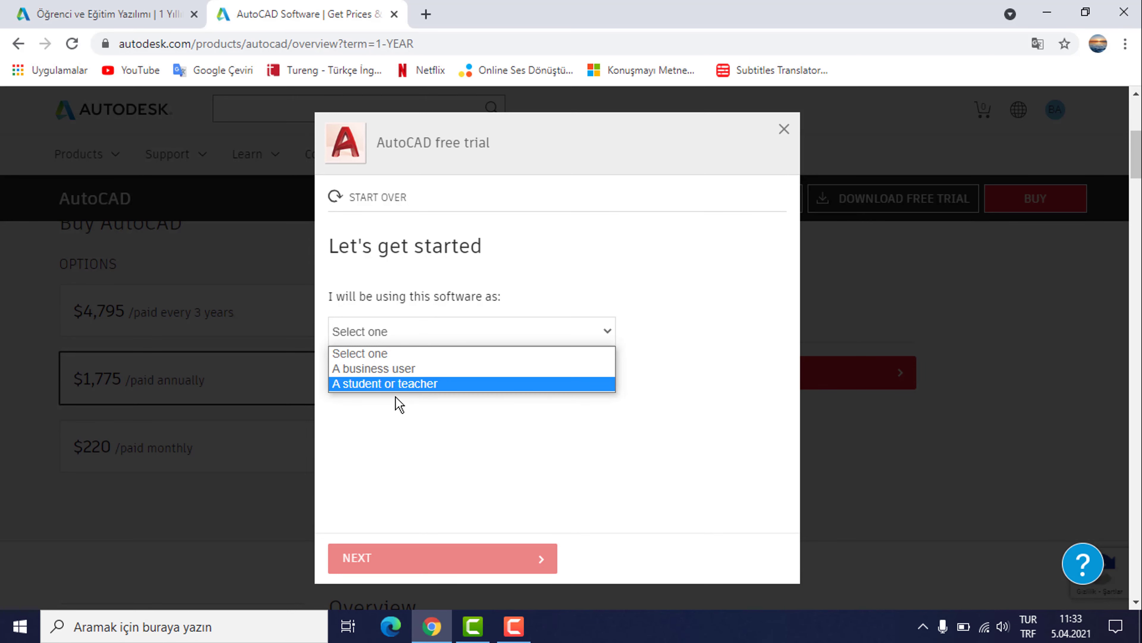
left_click(416, 388)
scroll(390, 517, "down", 1)
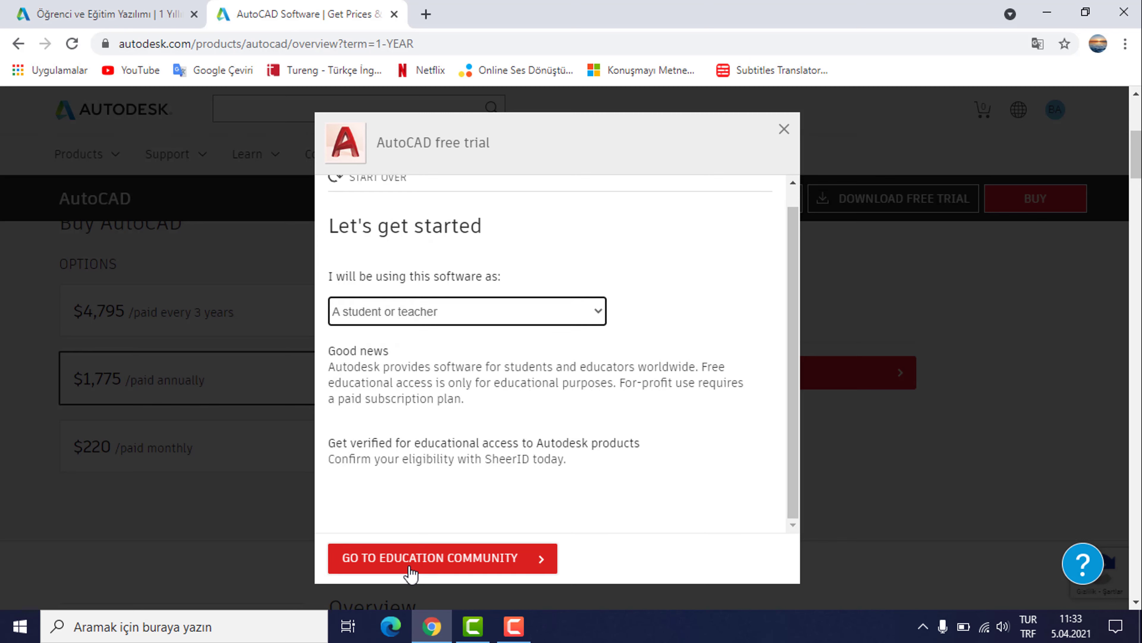
left_click(411, 571)
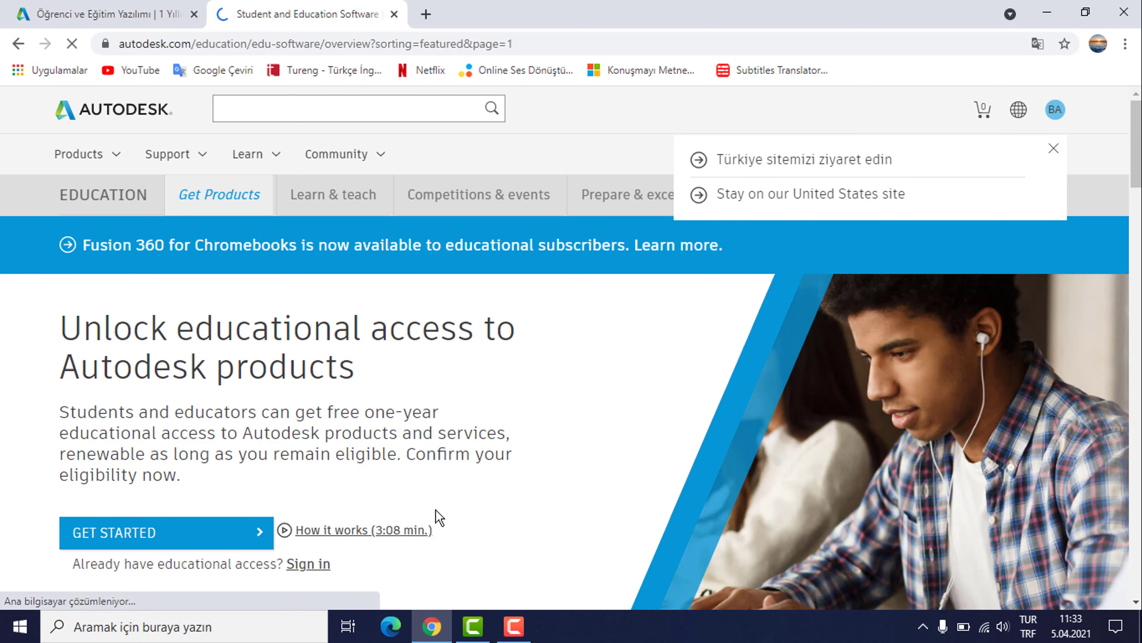
Step: Sign in under 'Already have educational access' and scroll to AutoCAD's Get product card
scroll(220, 425, "down", 3)
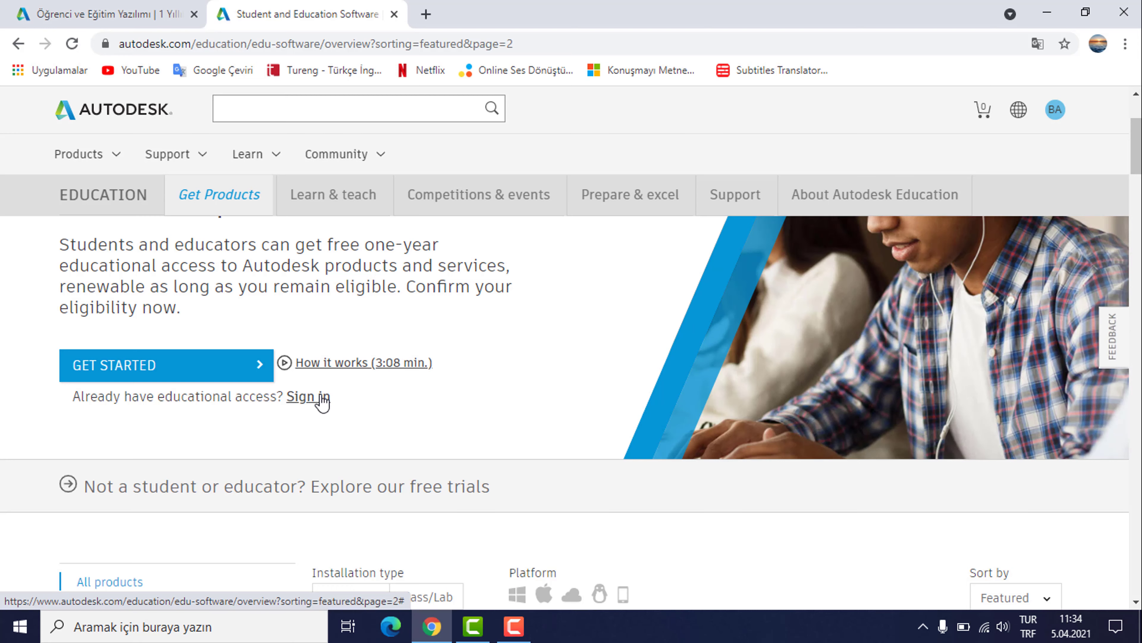
left_click(322, 401)
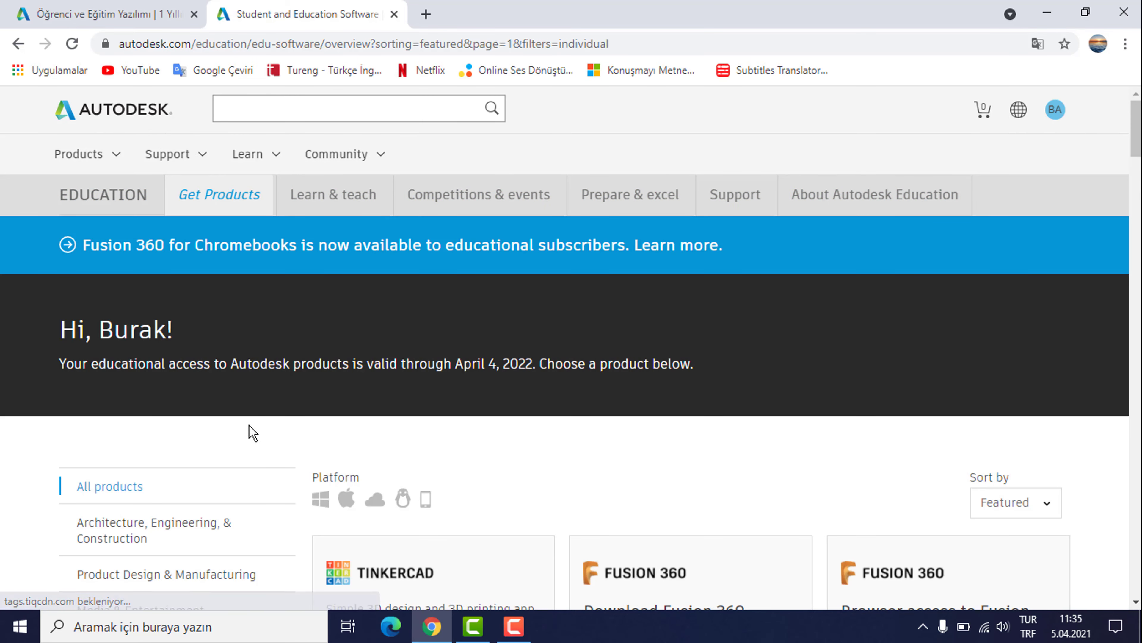
scroll(260, 407, "down", 10)
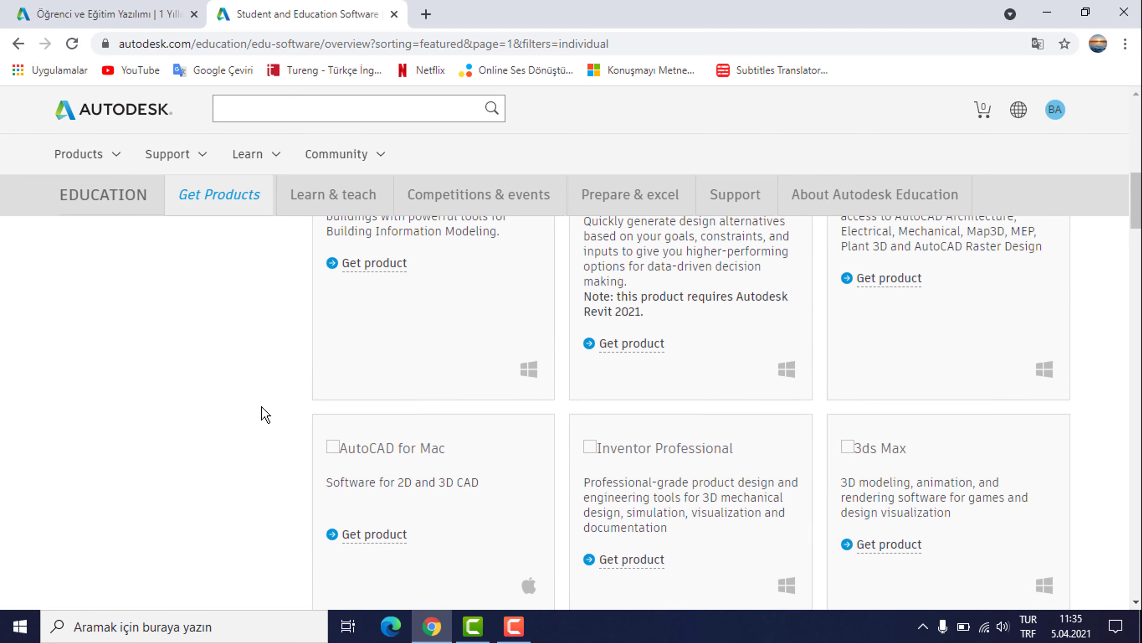
scroll(858, 428, "down", 1)
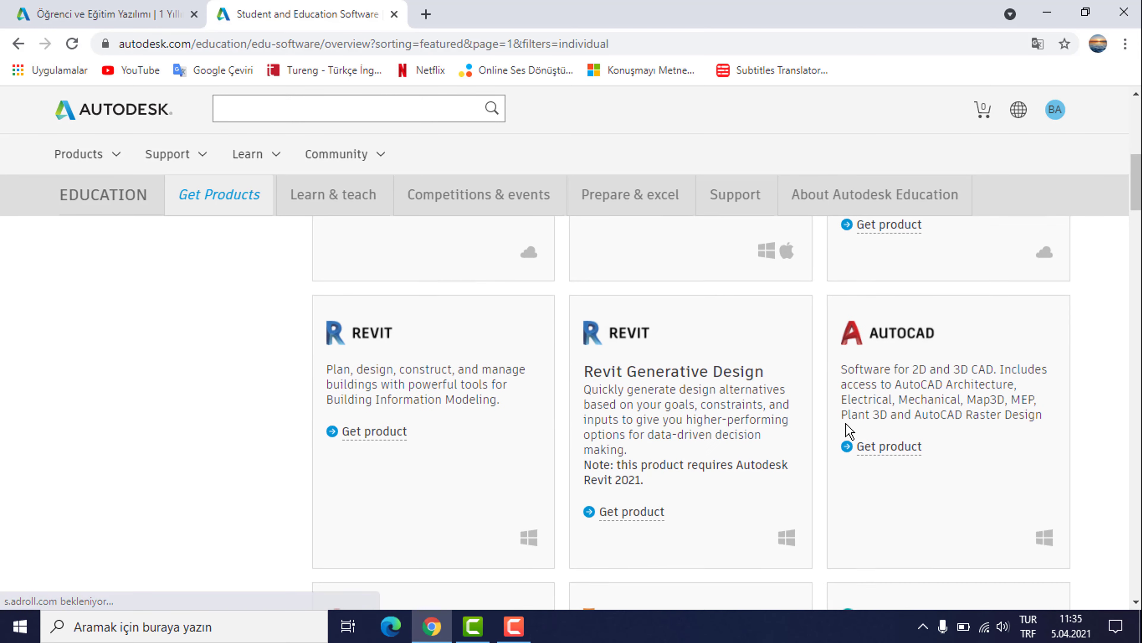
Step: Accept the terms and download the AutoCAD 2022 Windows English installer
left_click(870, 453)
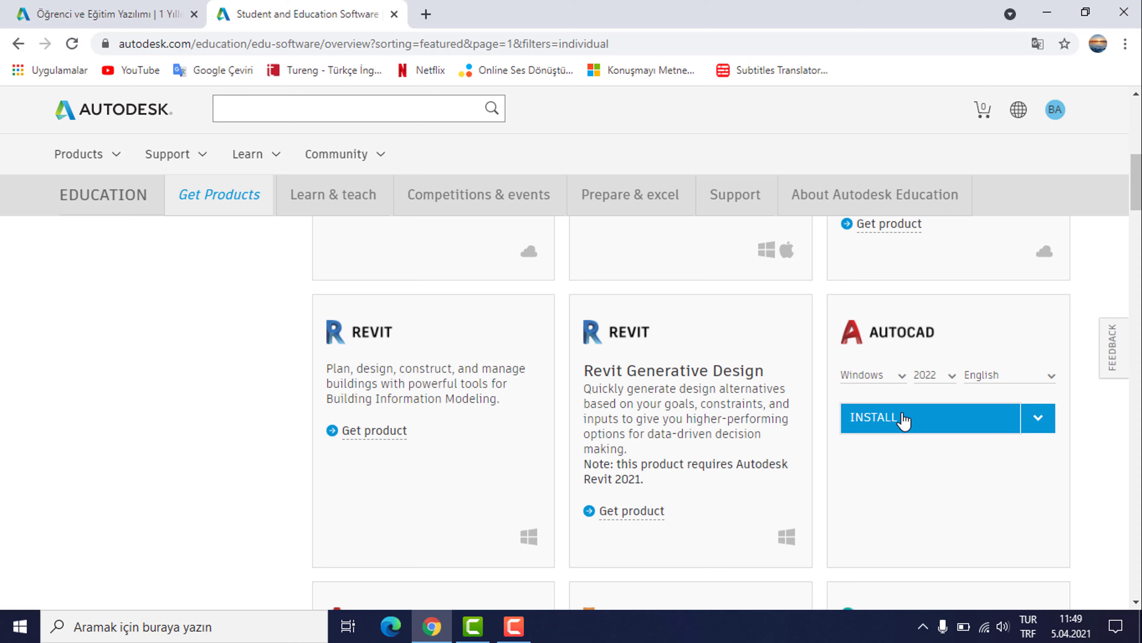
left_click(903, 417)
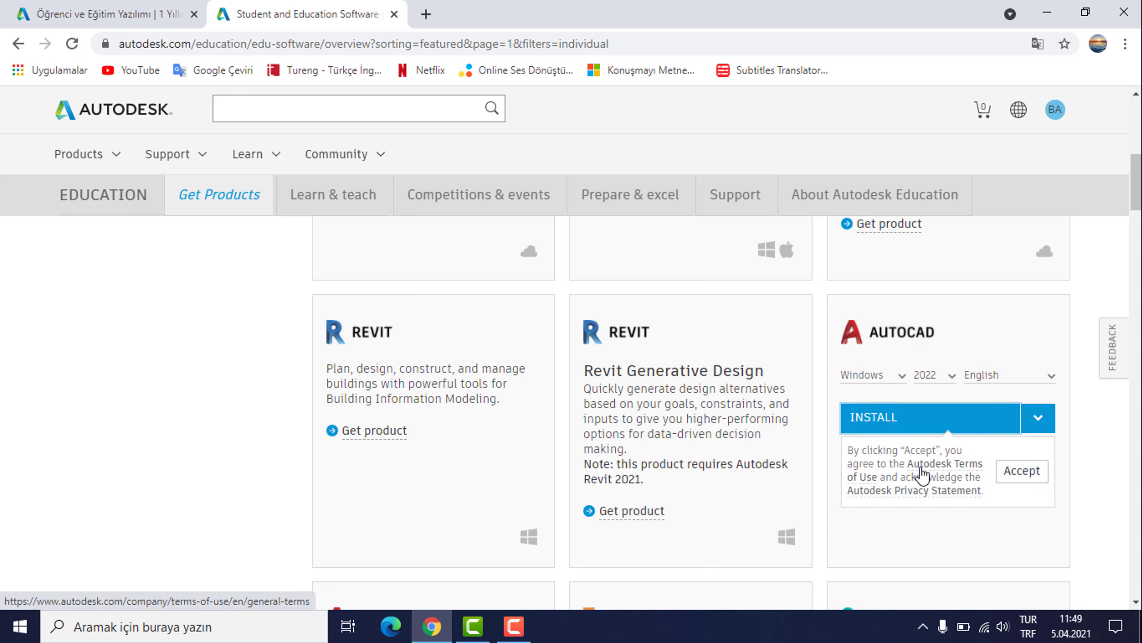
left_click(1024, 472)
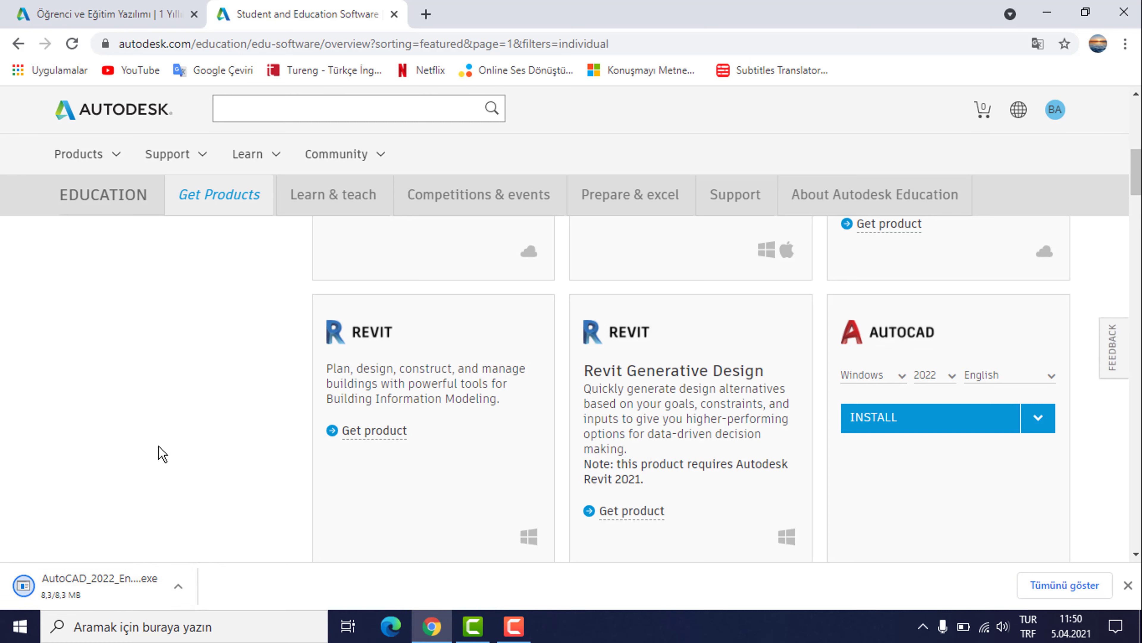
Step: Launch the downloaded AutoCAD_2022 installer and move its window to the screen centre
left_click(83, 587)
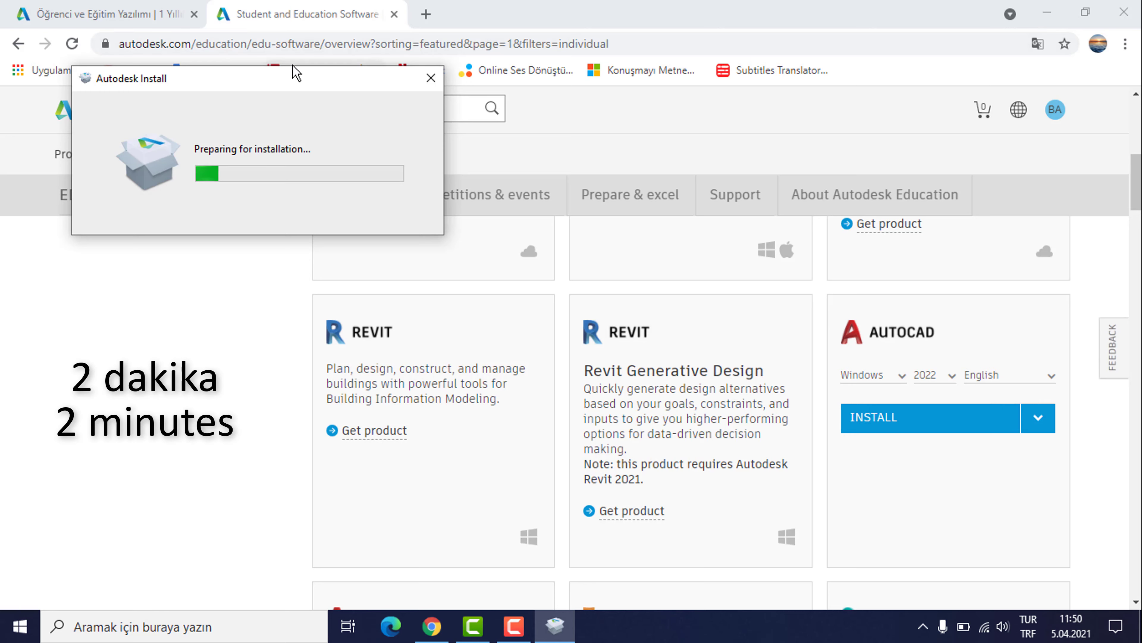
mouse_move(296, 83)
left_mouse_down()
mouse_move(619, 266)
mouse_move(637, 246)
left_mouse_up()
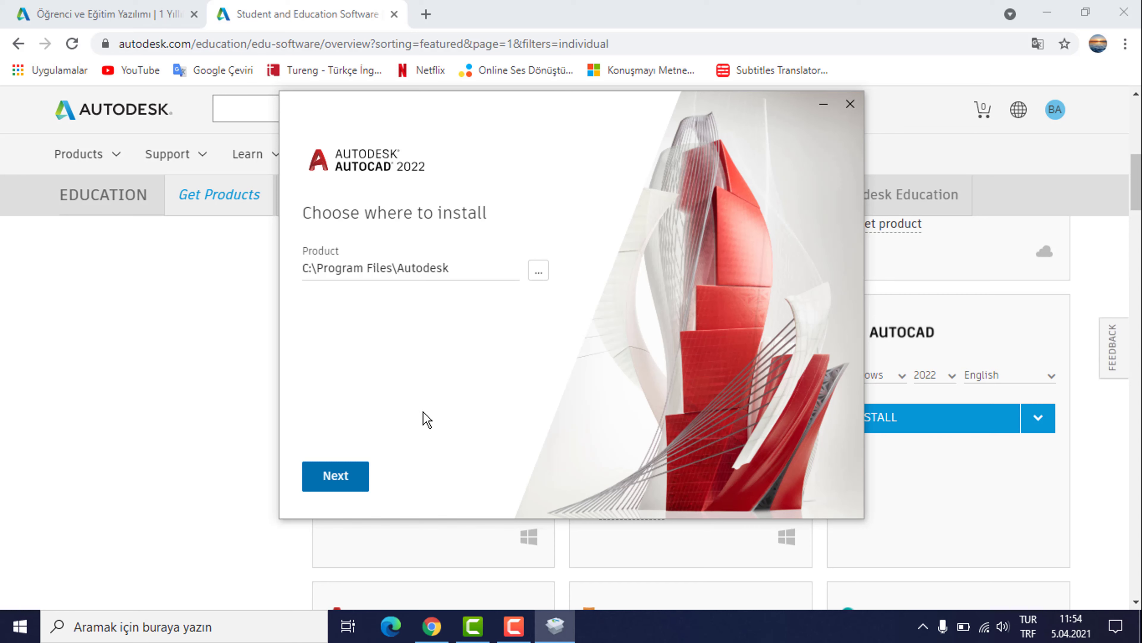
Step: Install AutoCAD 2022 to C:\Program Files\Autodesk and postpone the computer restart
left_click(331, 474)
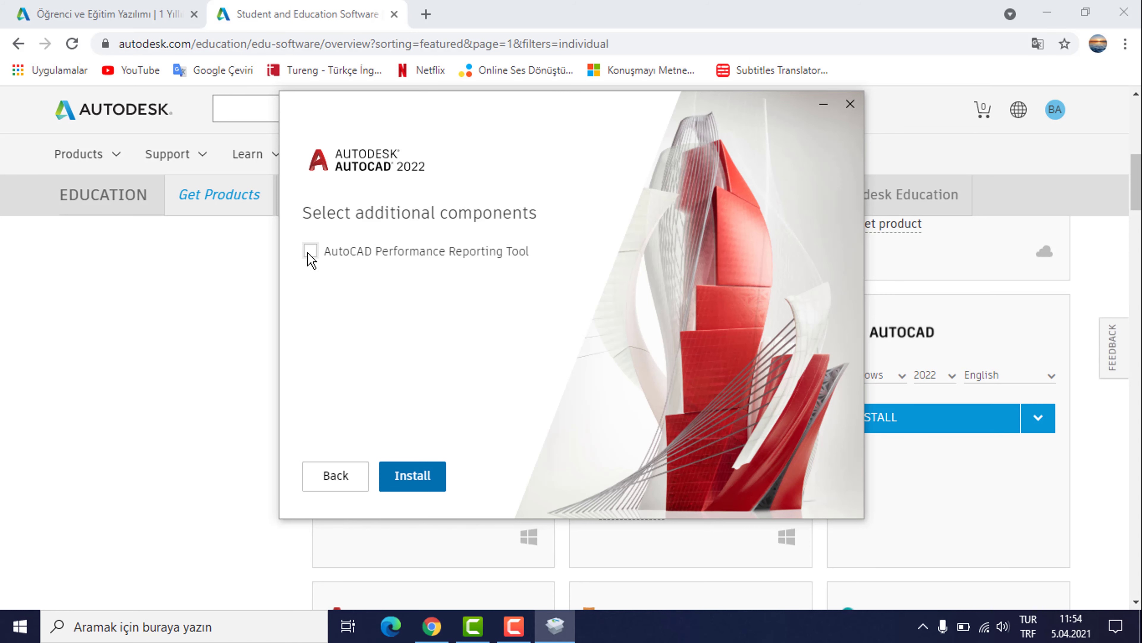
left_click(411, 477)
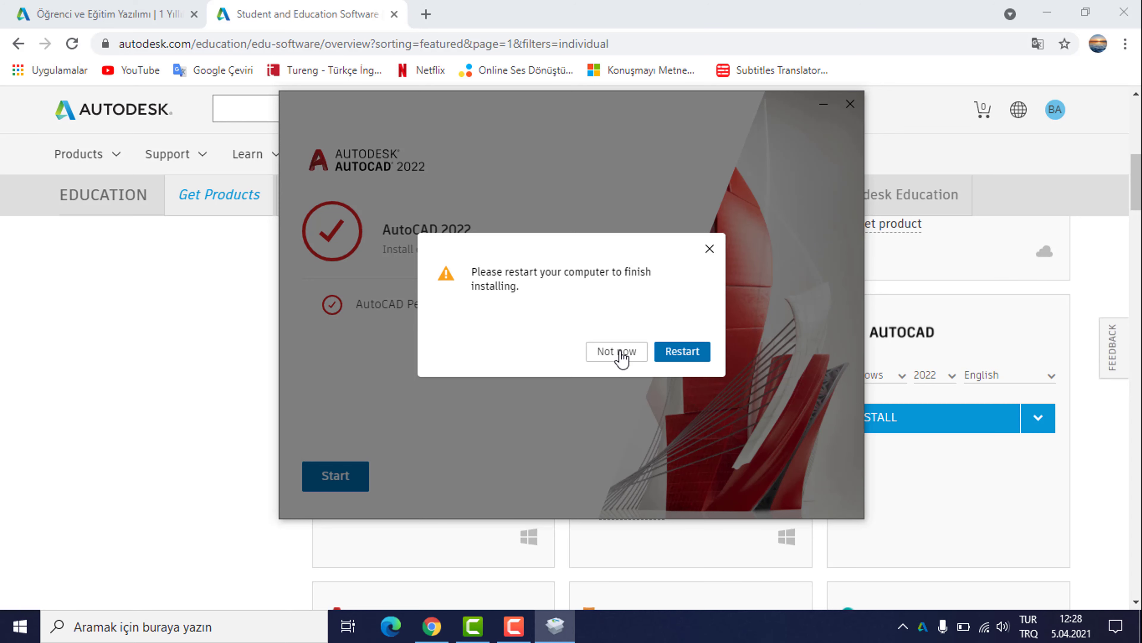
left_click(620, 353)
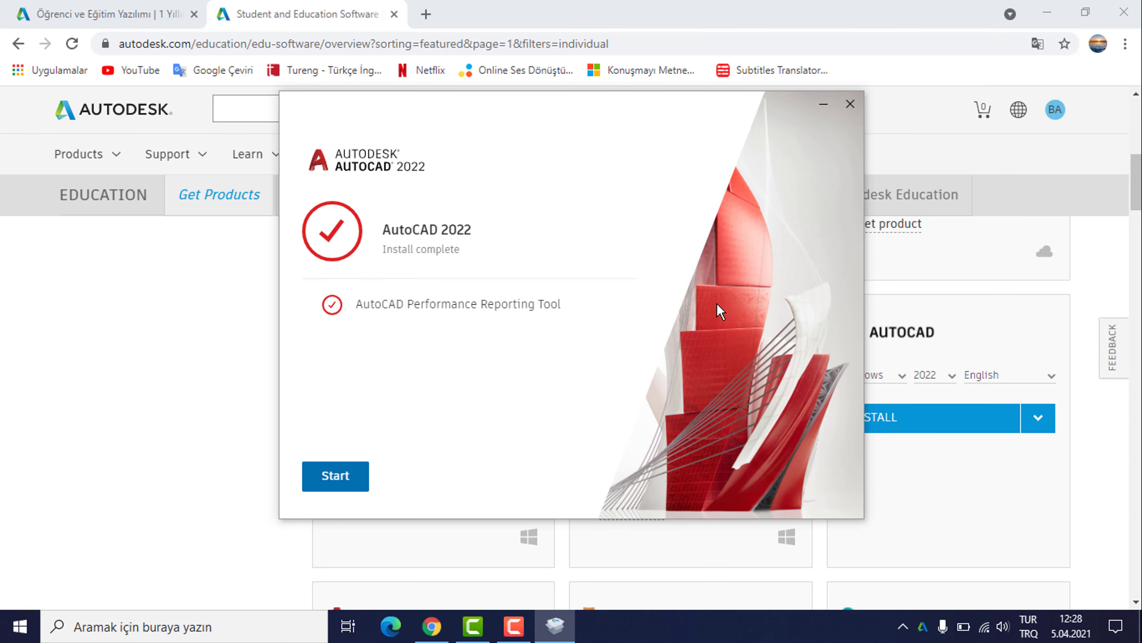
Step: Close the installer, move the AutoCAD 2022 shortcut mid-desktop, and launch it
left_click(850, 104)
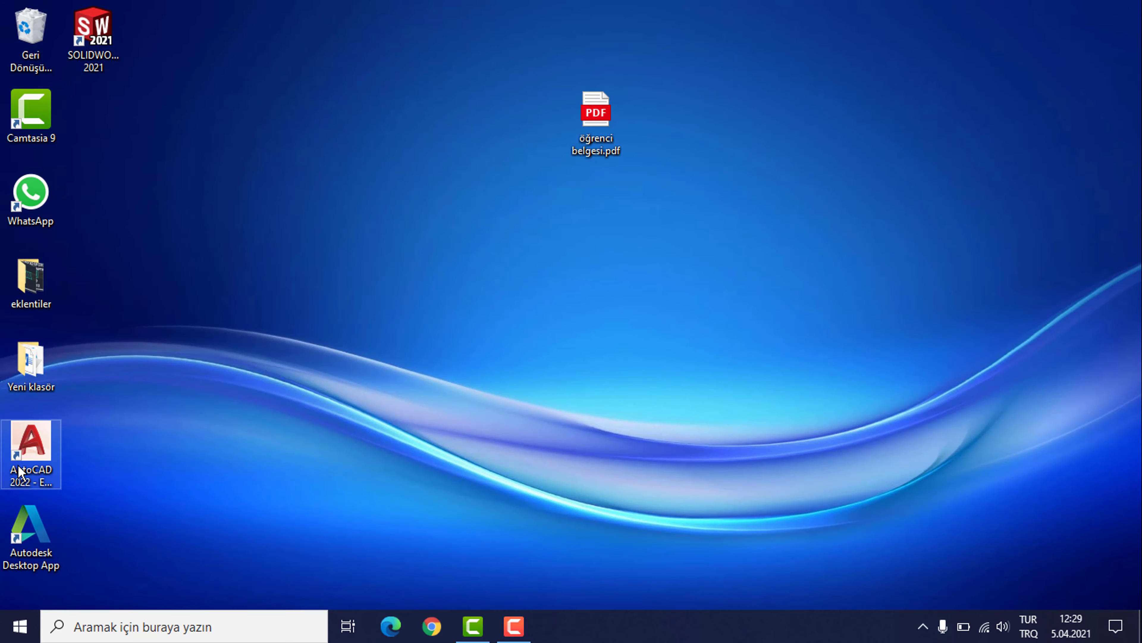
left_click_drag(31, 454, 598, 360)
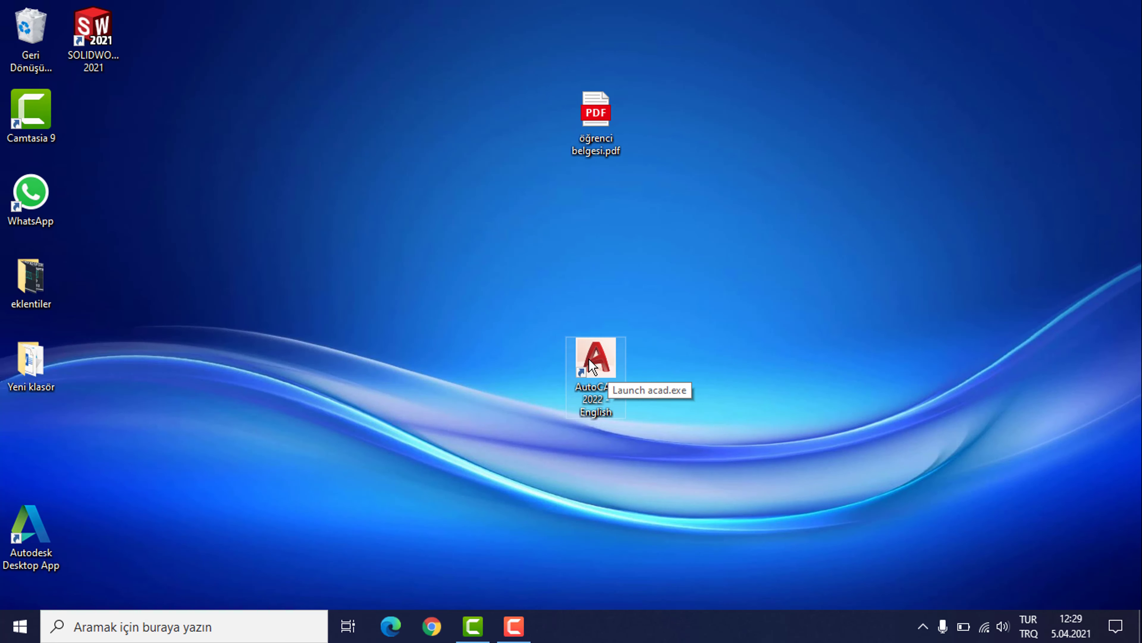
double_click(602, 358)
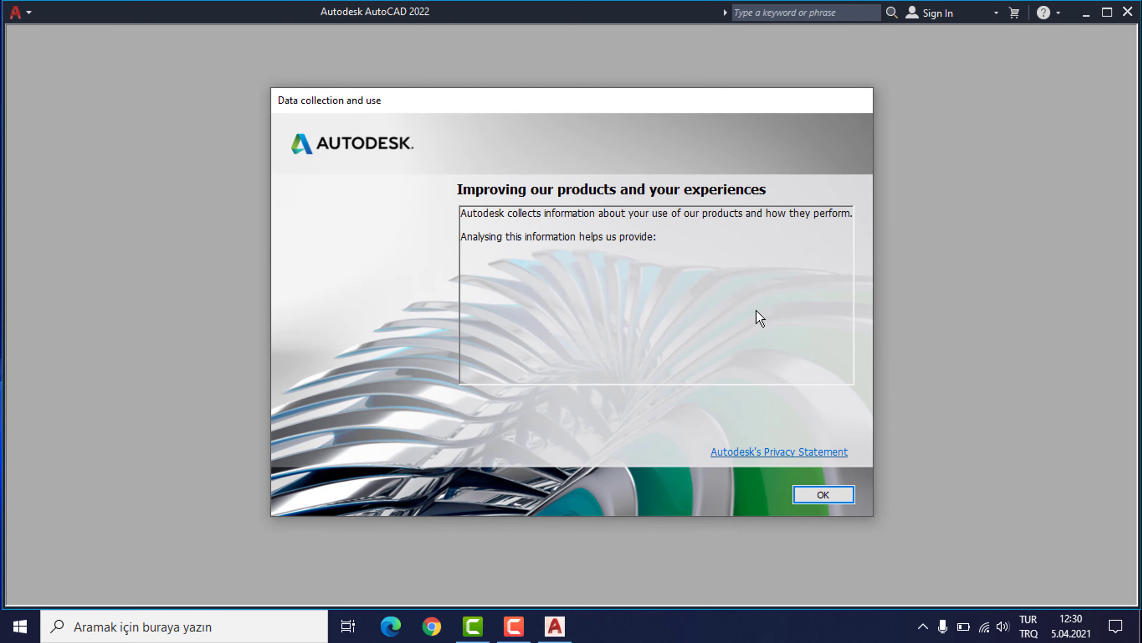
Step: Accept the Data collection and use notice with OK
left_click(823, 495)
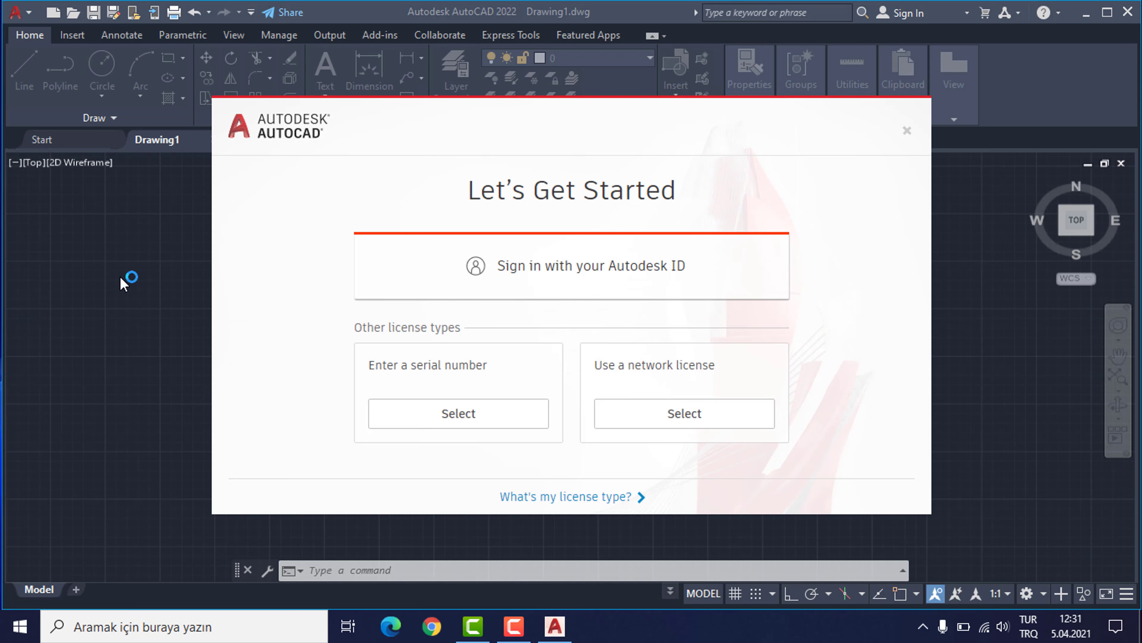
Step: Choose Autodesk ID sign-in and enter the account e-mail address
left_click(532, 272)
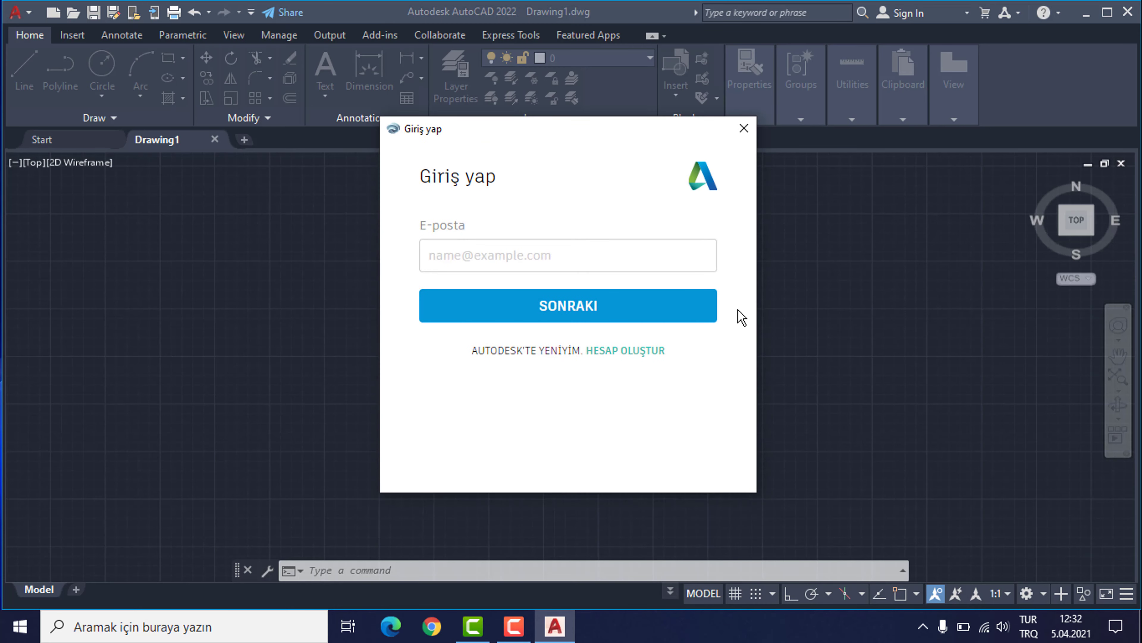
left_click(506, 247)
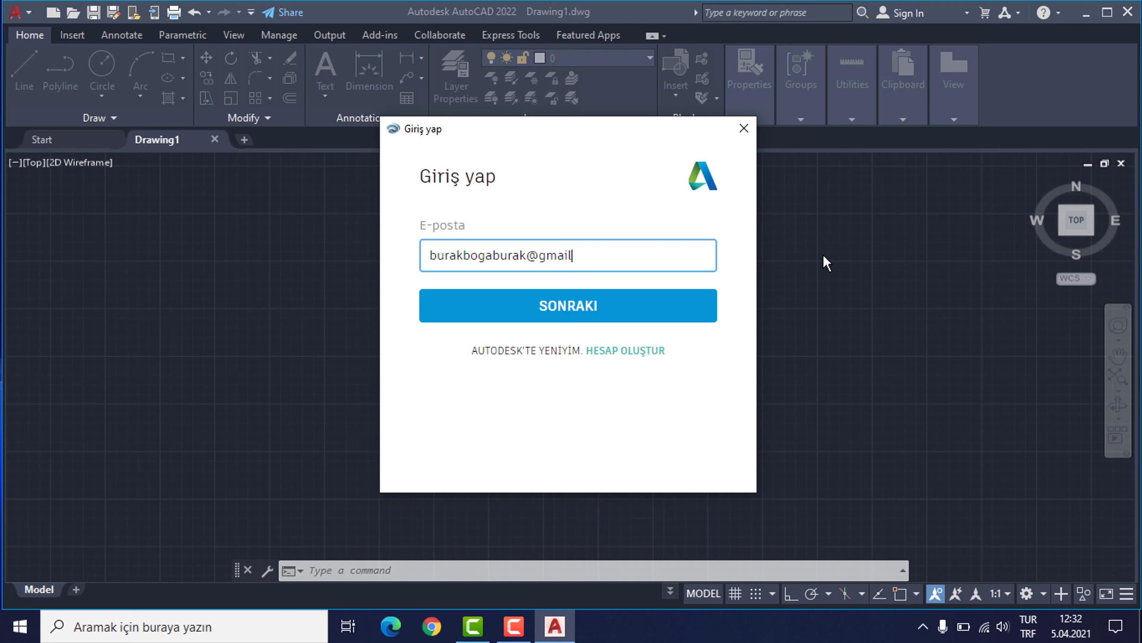
left_click(586, 306)
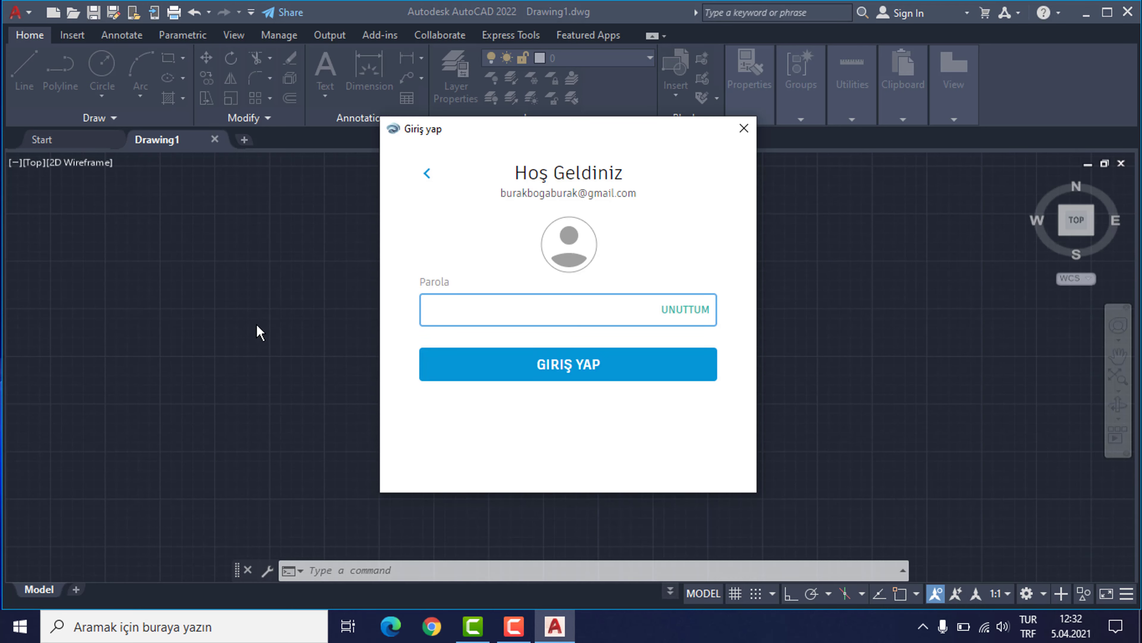
Step: Enter the account password and the two-step verification code to complete sign-in
type("••")
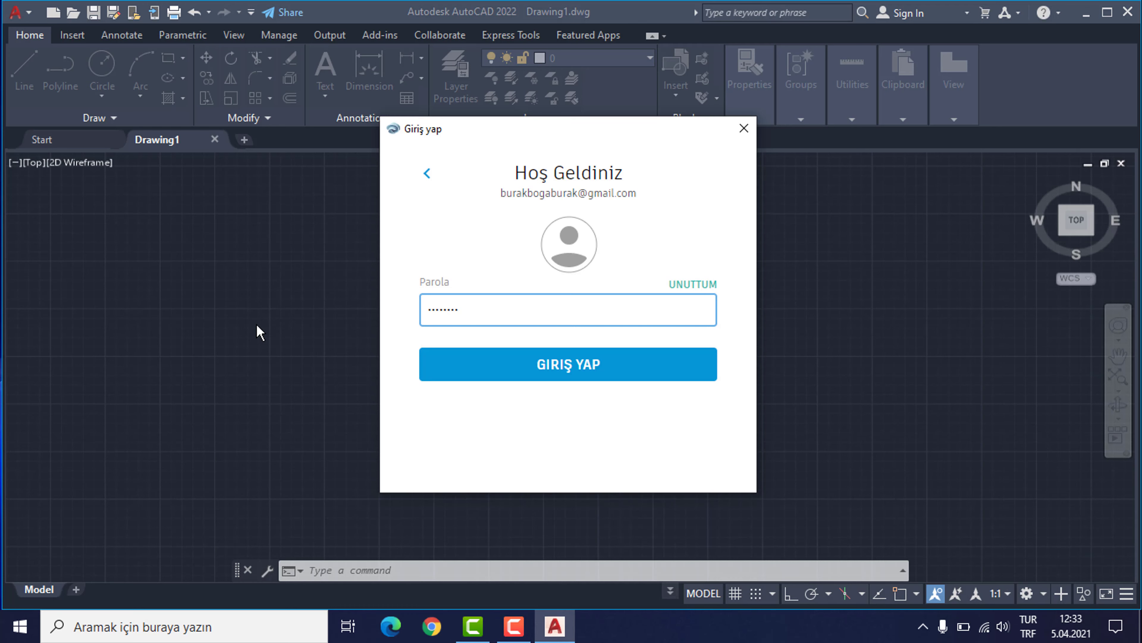
left_click(568, 371)
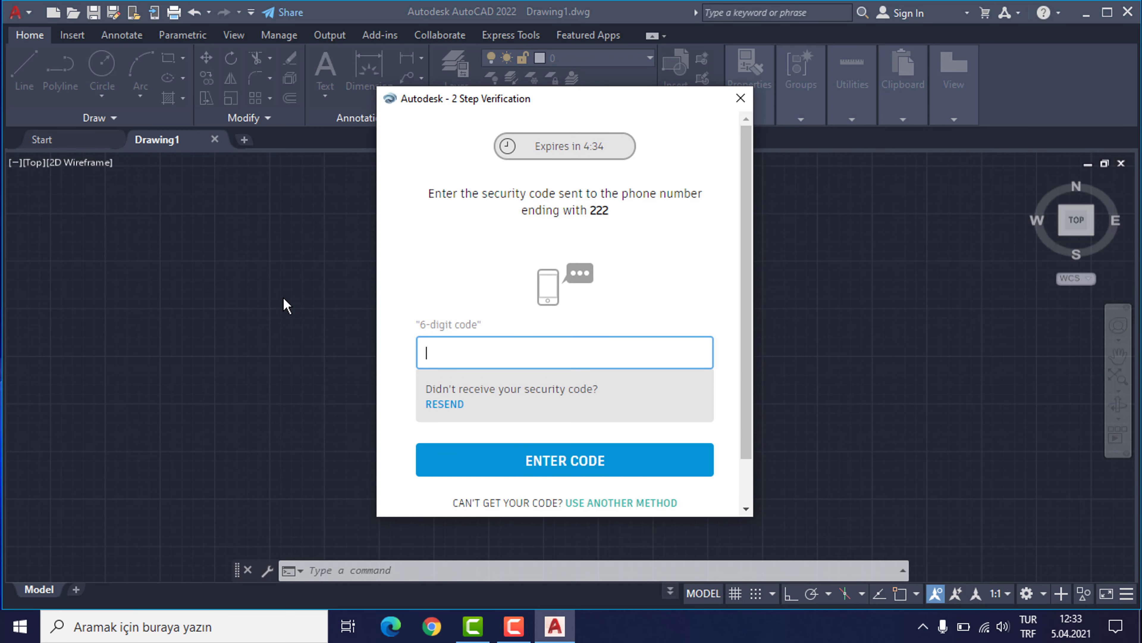
left_click(561, 467)
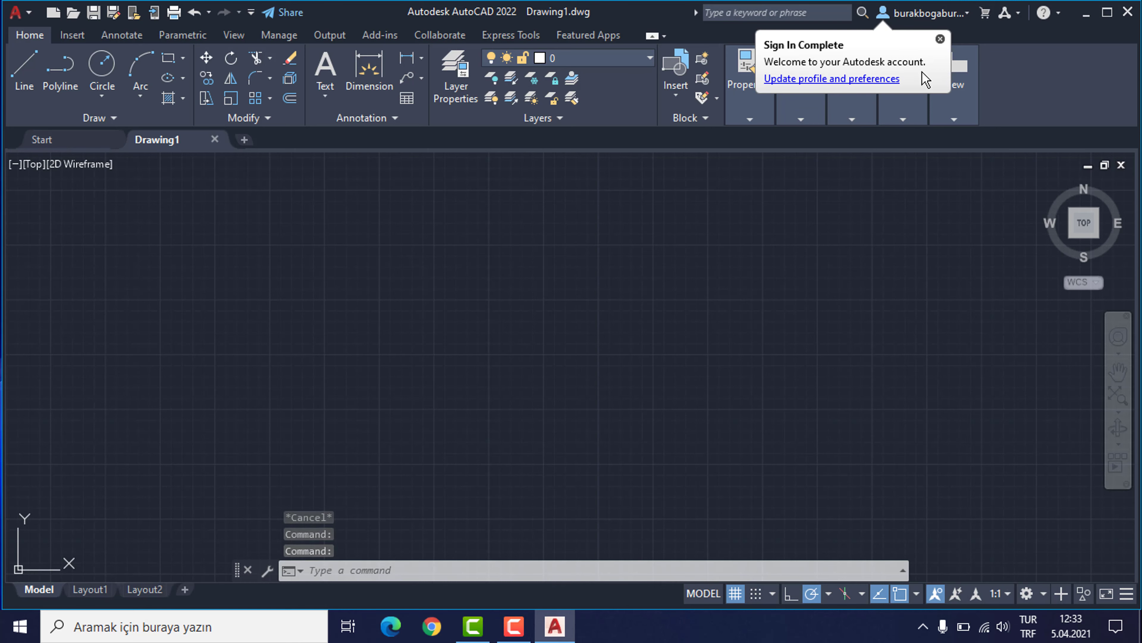
Step: Dismiss the sign-in notice and draw a connected line through four points
left_click(940, 39)
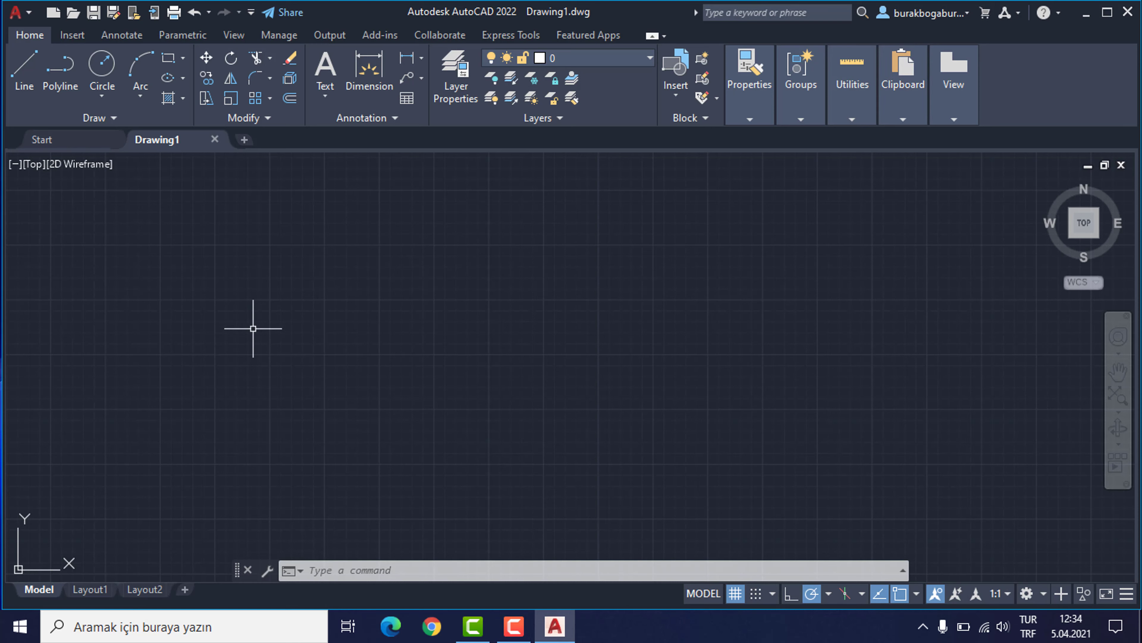
left_click(36, 72)
left_click(284, 275)
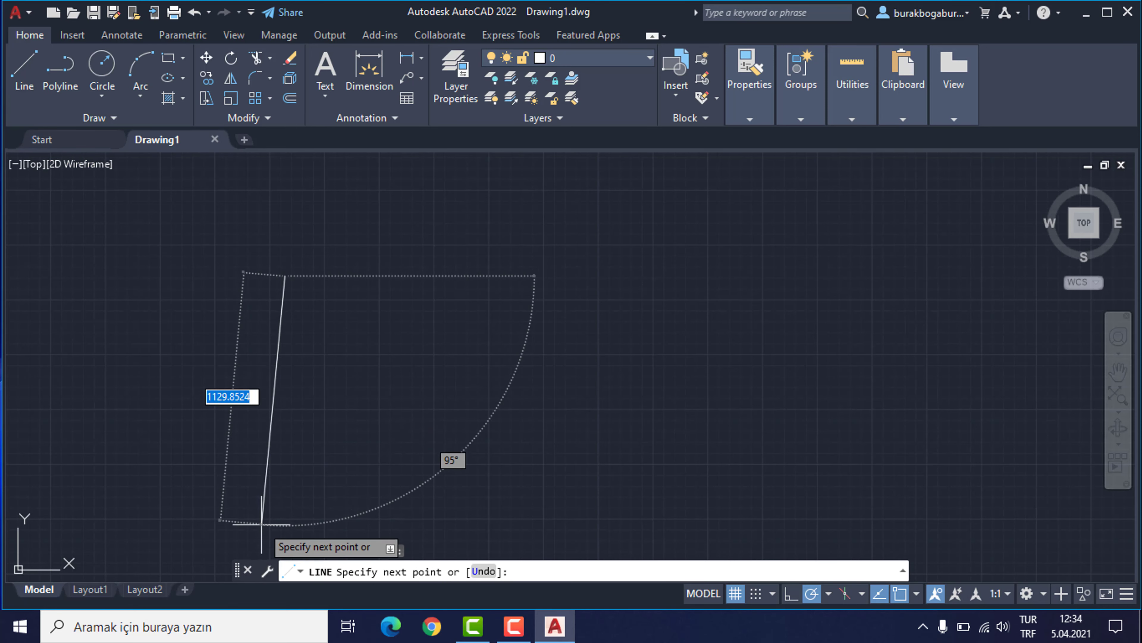
left_click(235, 459)
left_click(466, 297)
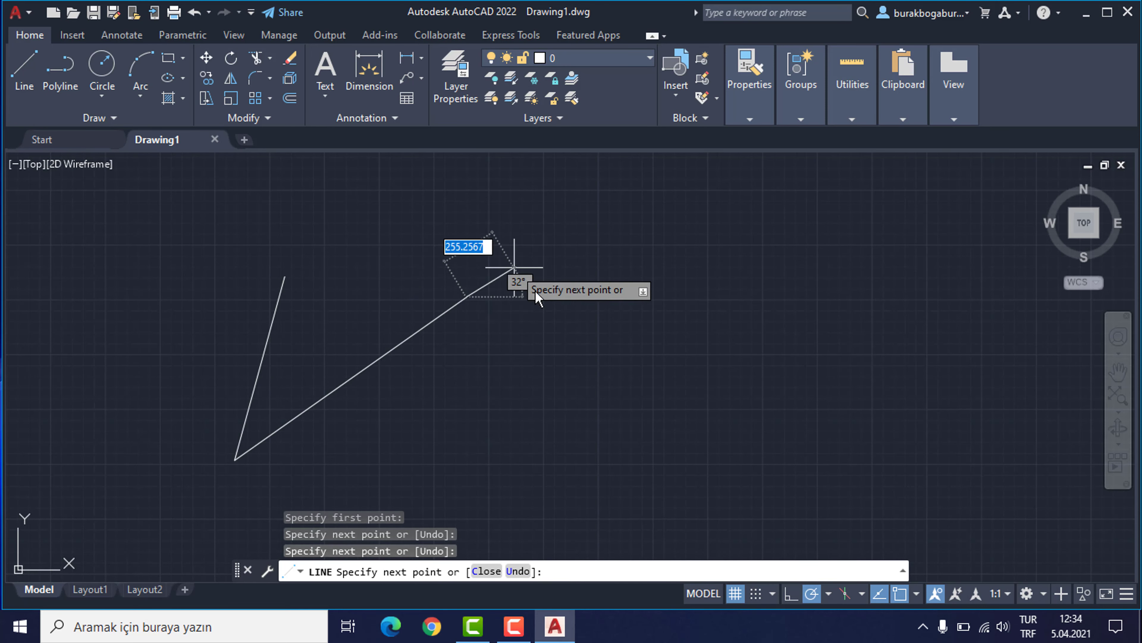
left_click(616, 337)
key("Escape")
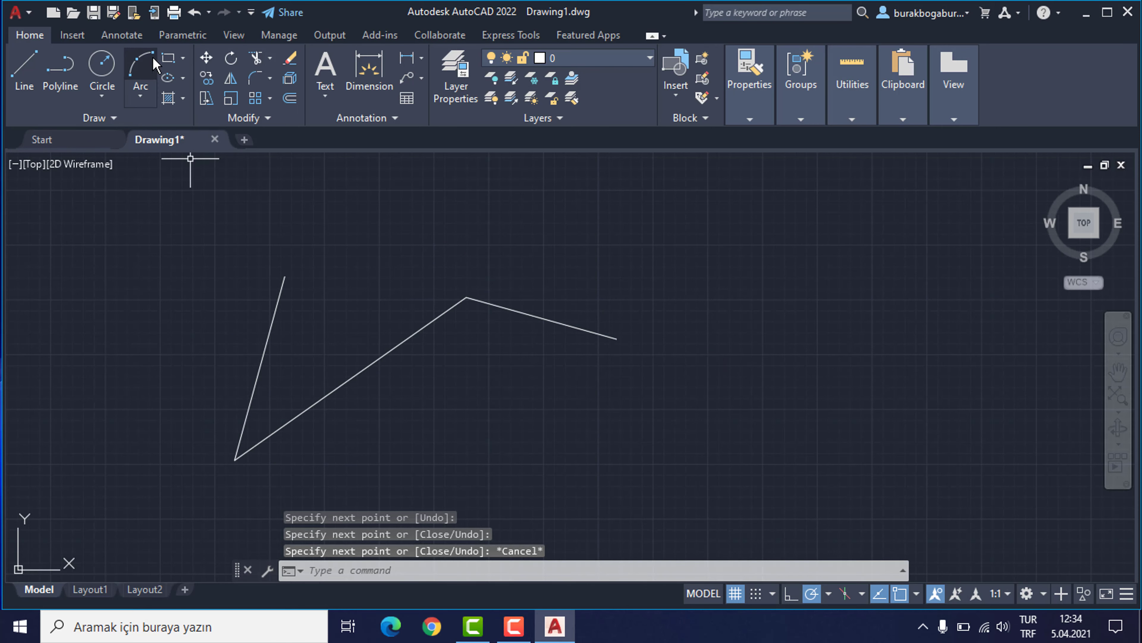
Step: Draw a rectangle overlapping the last line segment
left_click(167, 58)
left_click(533, 262)
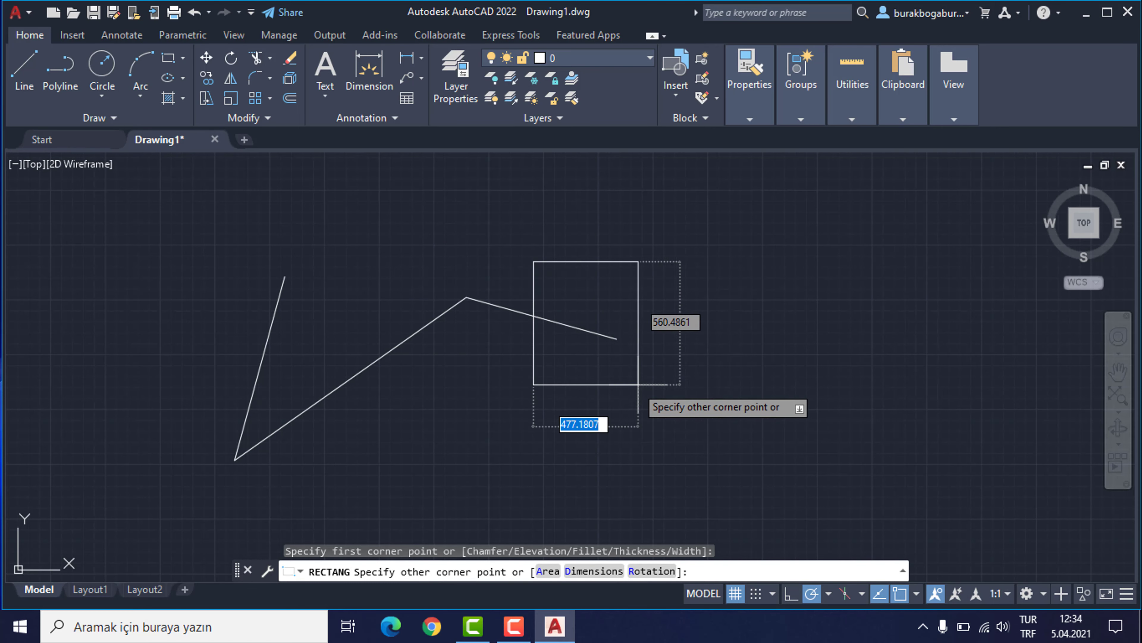
left_click(928, 427)
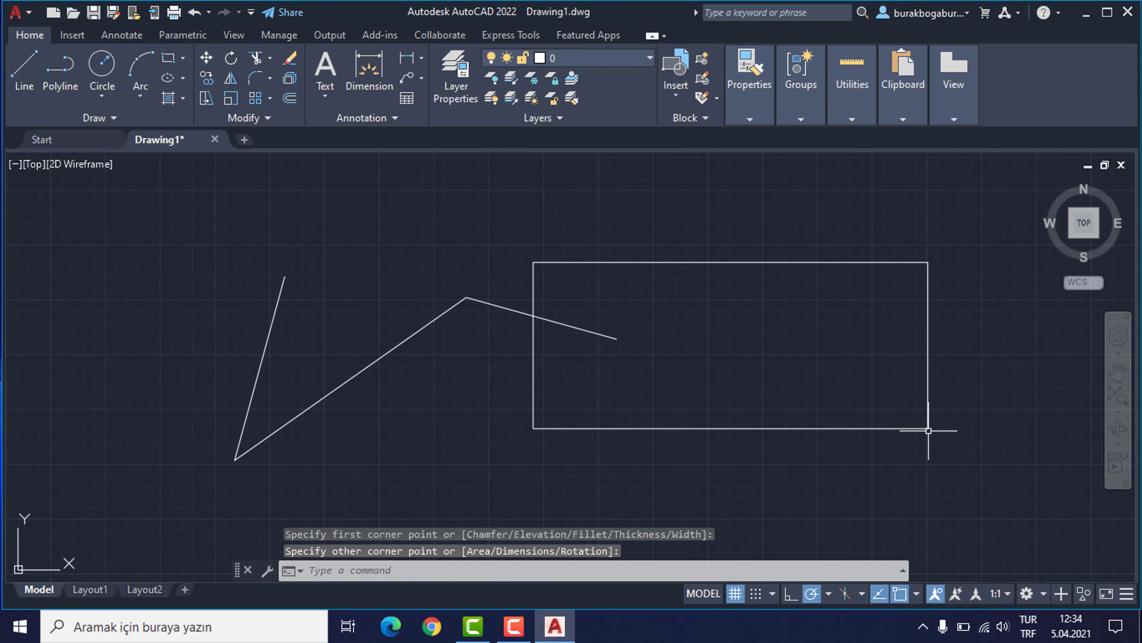
key("Escape")
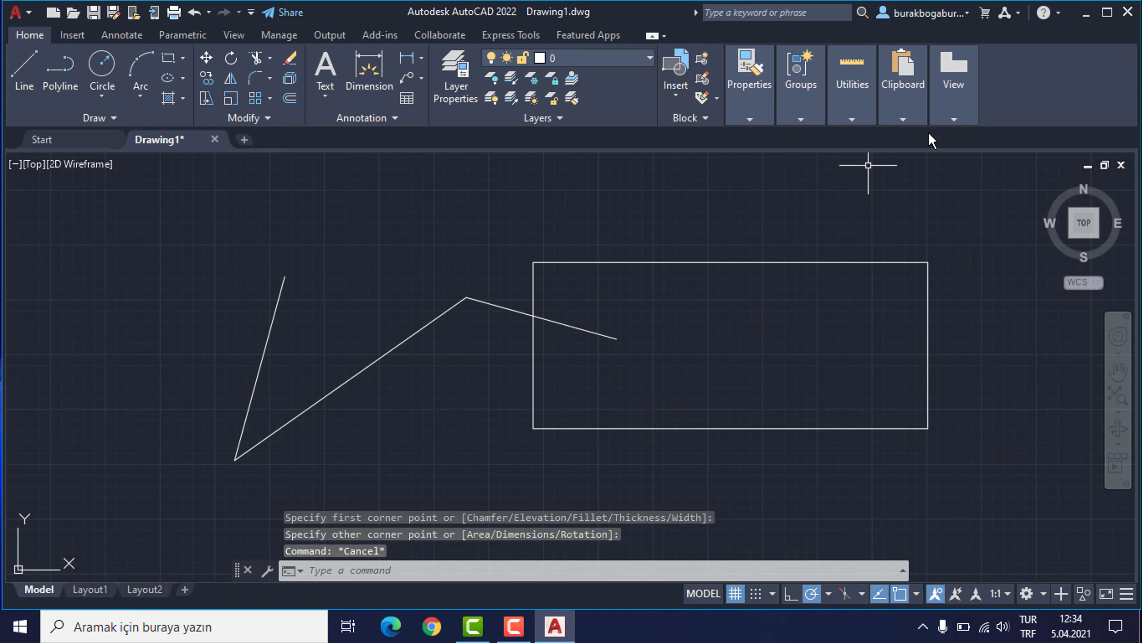
Step: Save changes to Drawing1.dwg on the Desktop when closing, then exit AutoCAD
left_click(1129, 13)
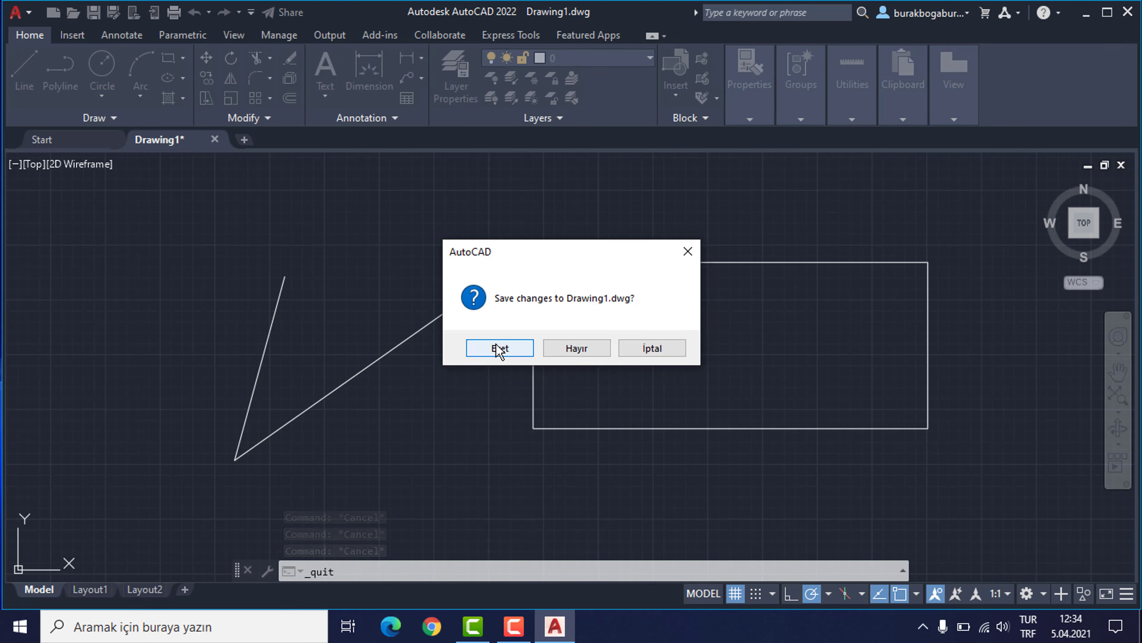
left_click(498, 353)
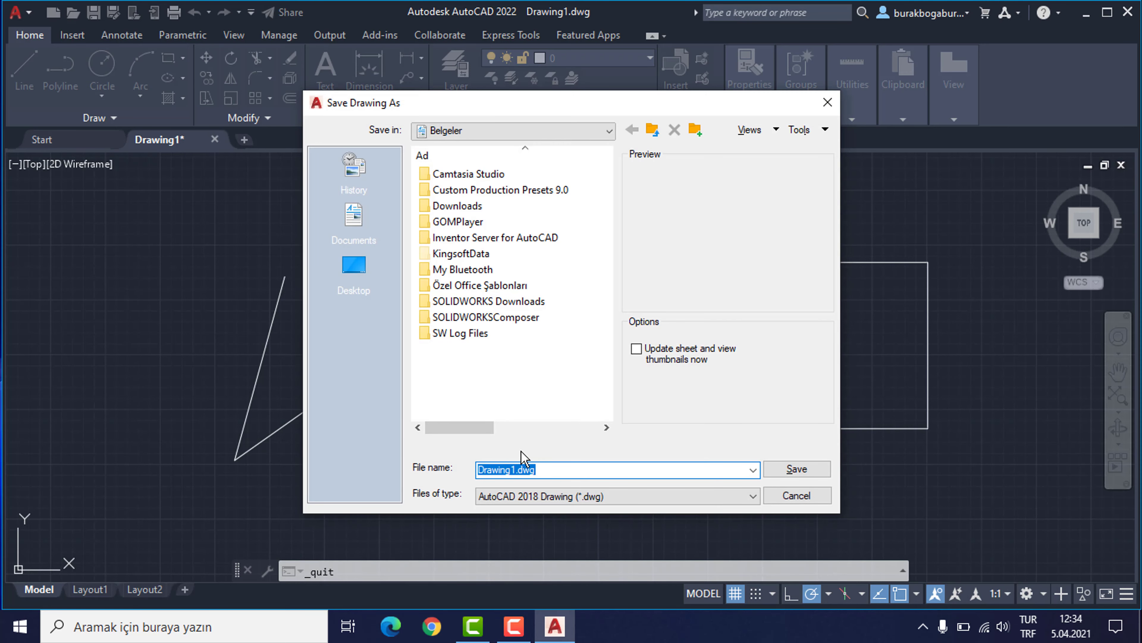
left_click(358, 270)
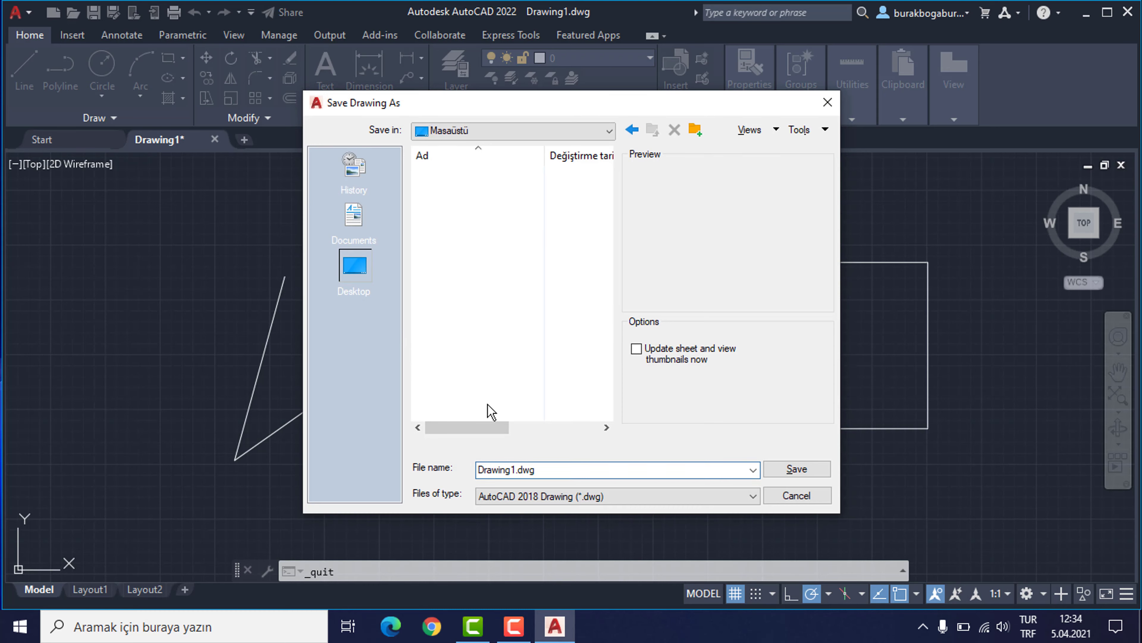
left_click(791, 475)
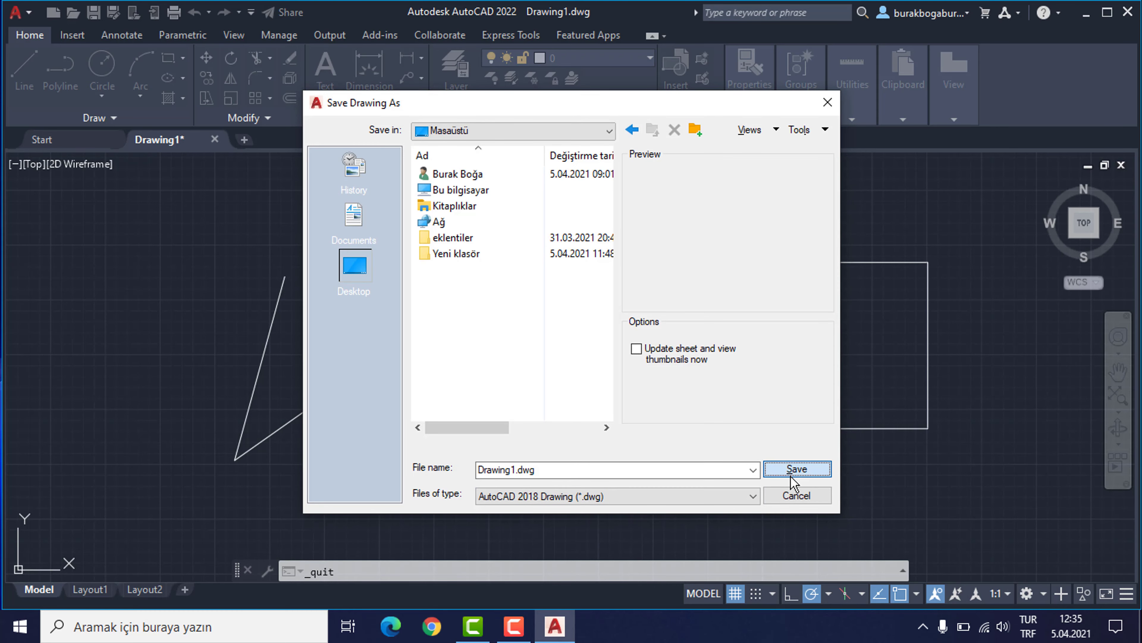
left_click(796, 473)
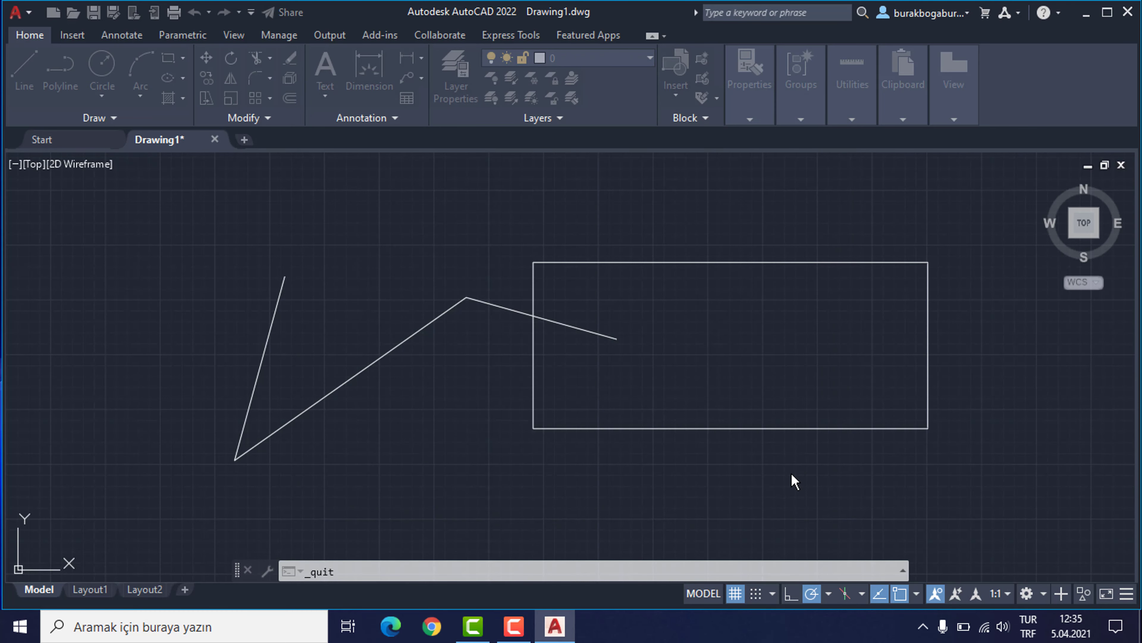
key("ctrl+9")
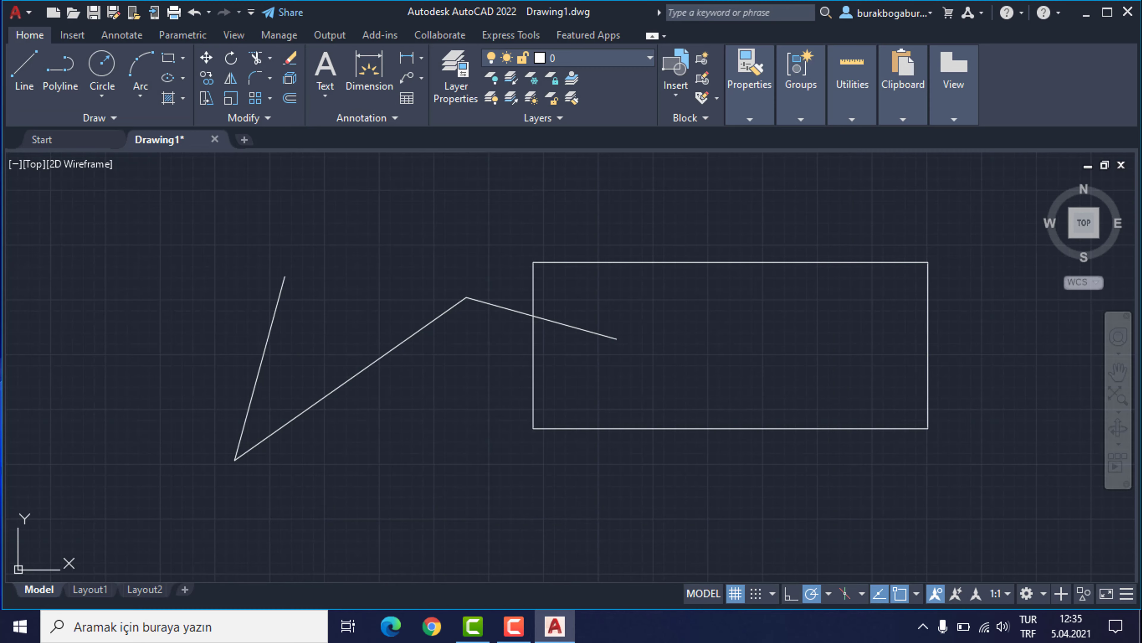
key("alt+F4")
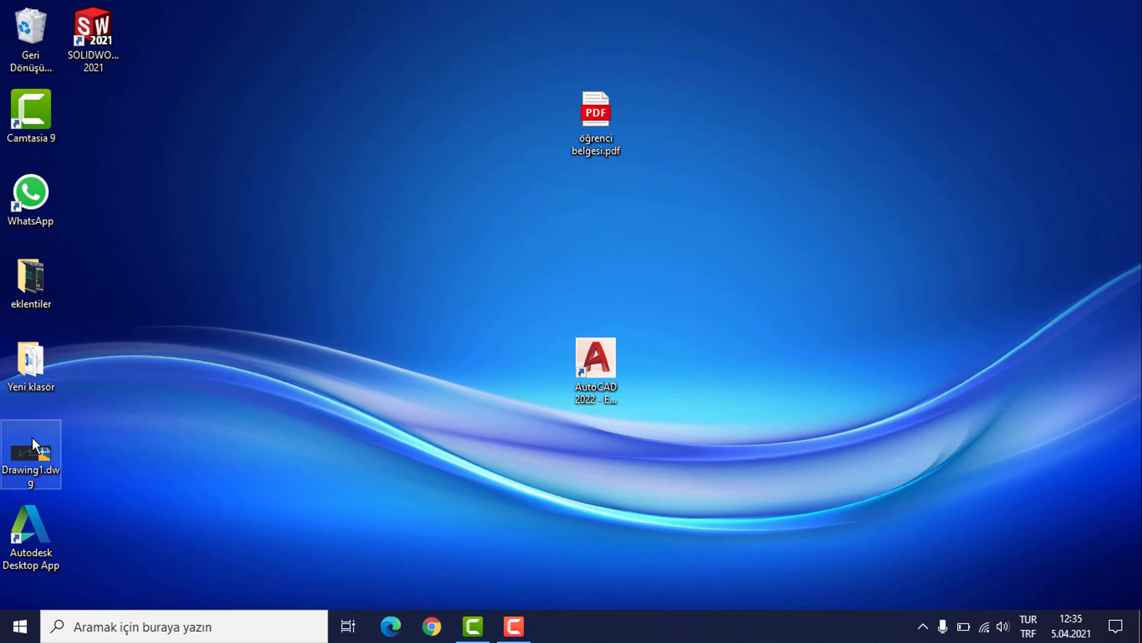
Step: Move Drawing1.dwg to the desktop's middle-left and relaunch AutoCAD 2022
left_click(16, 473)
left_click_drag(16, 473, 250, 301)
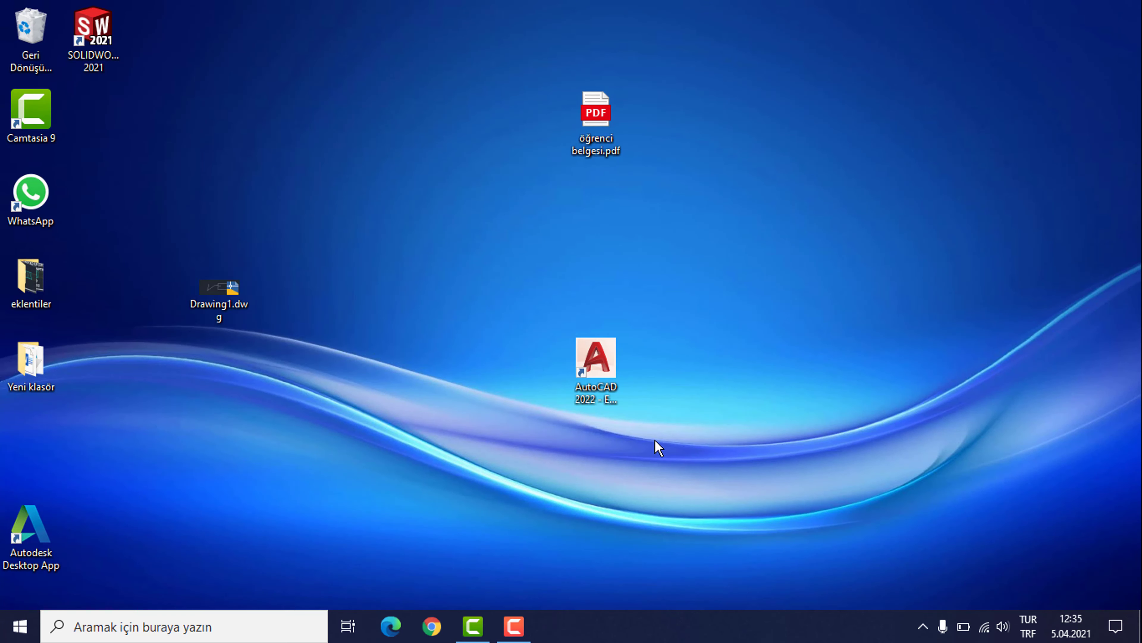
double_click(617, 372)
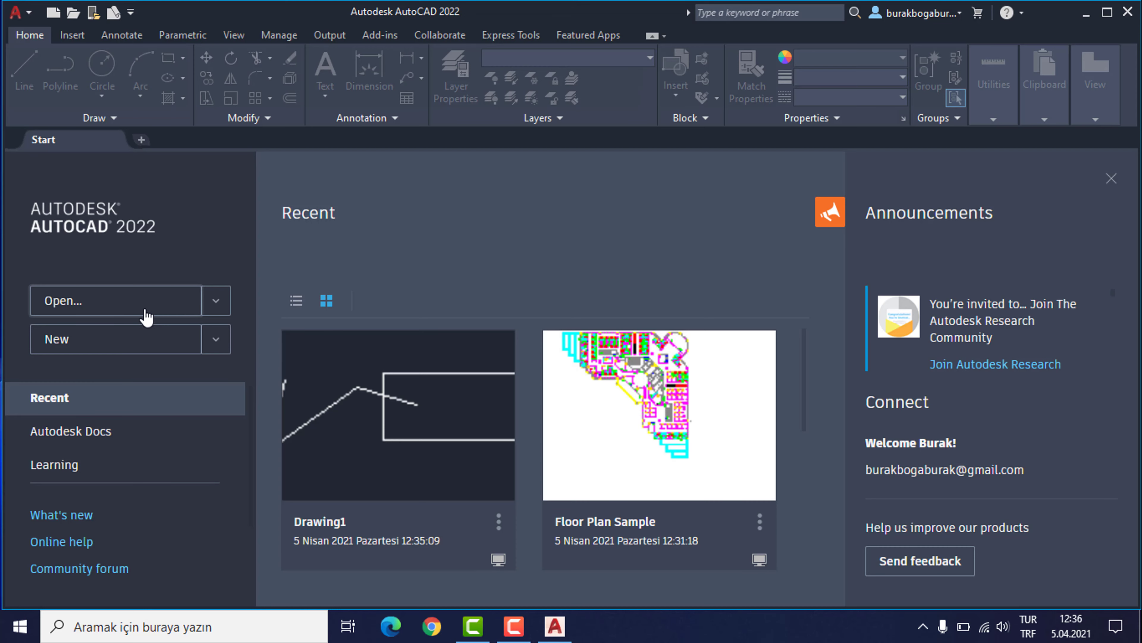
Step: Open a new blank drawing from the Start page and hide the command line
left_click(93, 342)
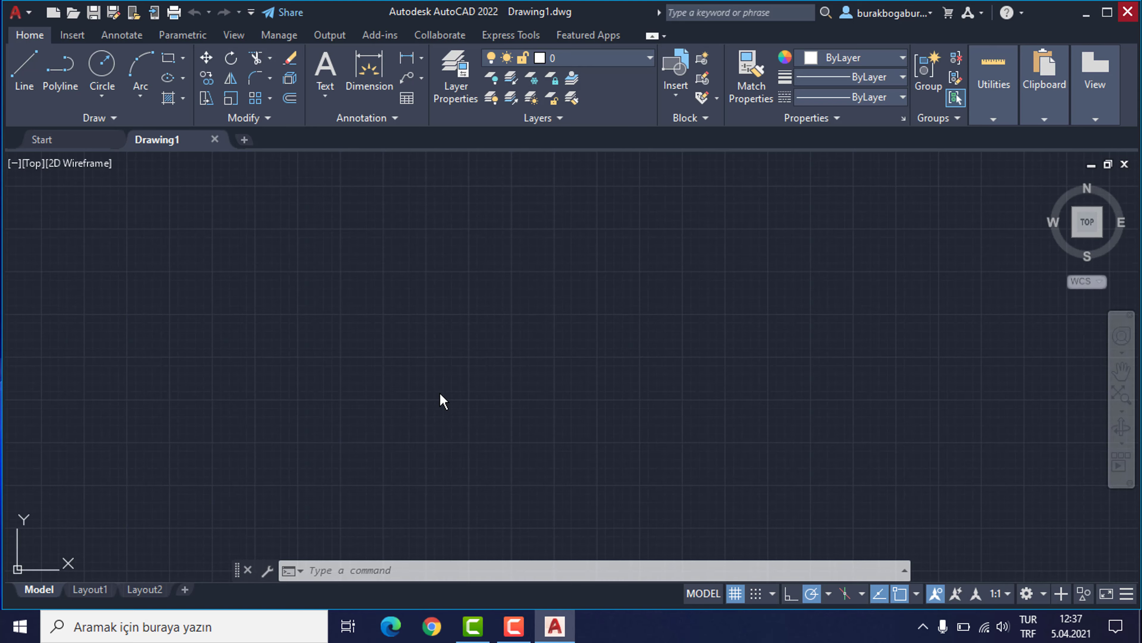
key("ctrl+9")
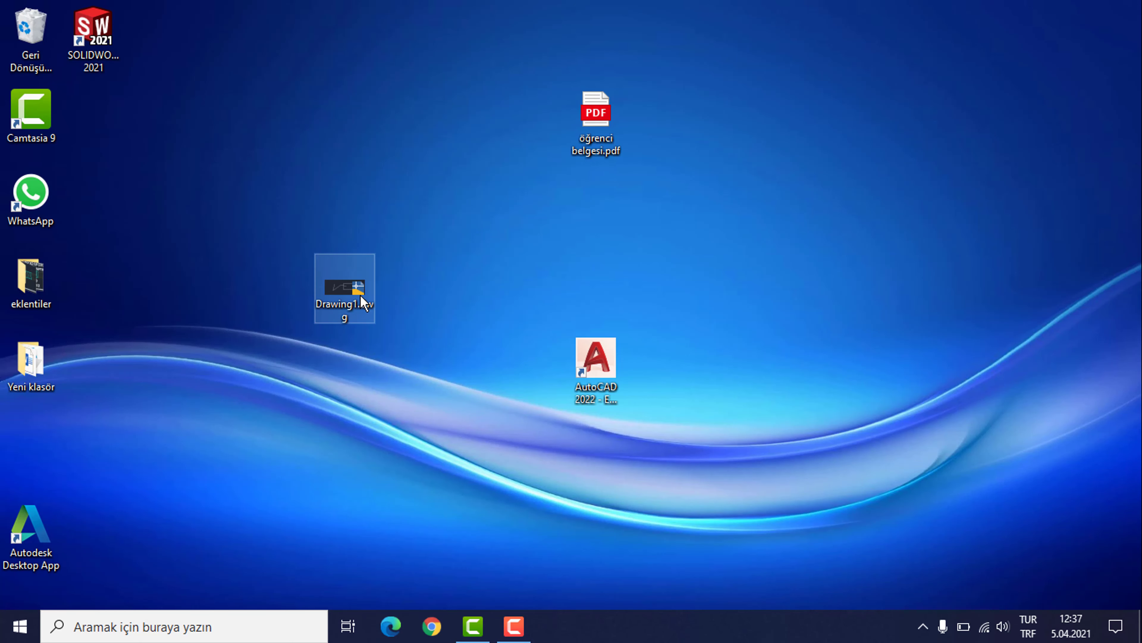
Step: Open Drawing1.dwg from the Windows desktop to launch it in AutoCAD 2022
left_click_drag(361, 303, 591, 360)
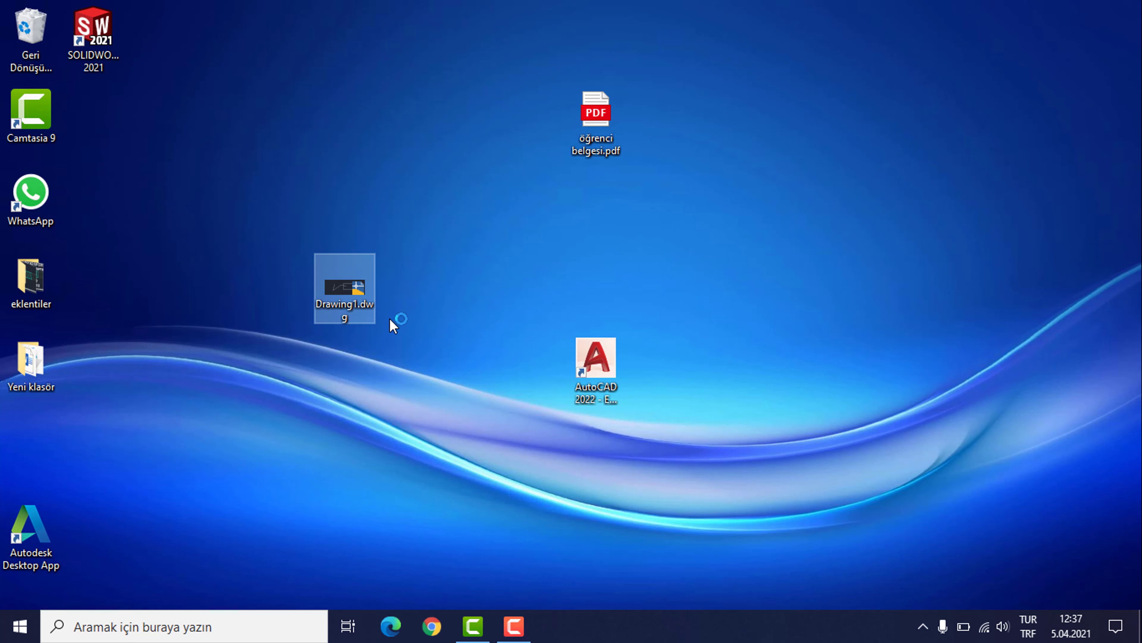